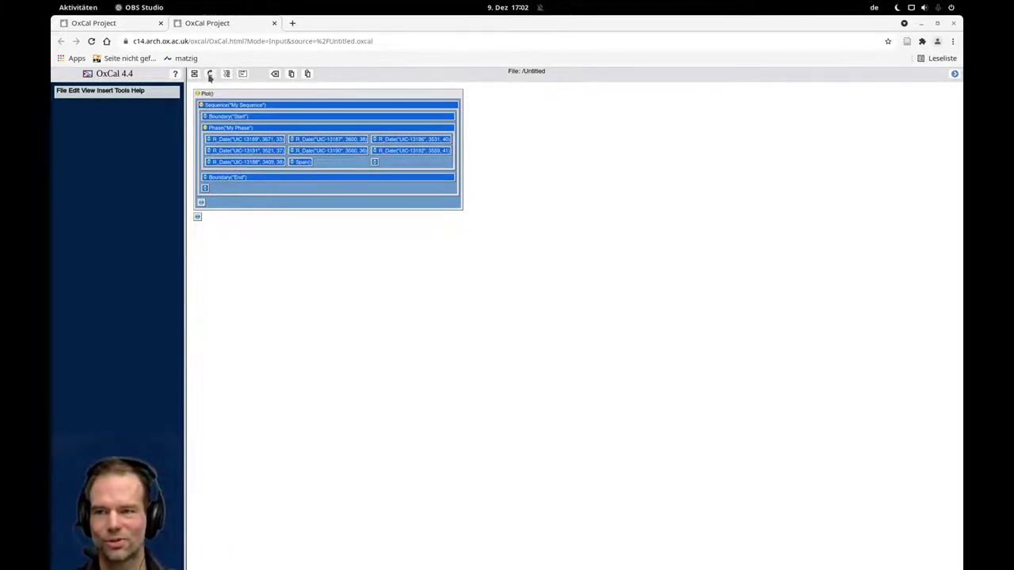
Step: Flip the block diagram's order and switch the model to the code editor view
{"action": "left_click", "coordinate": [210, 75]}
{"action": "left_click", "coordinate": [209, 75]}
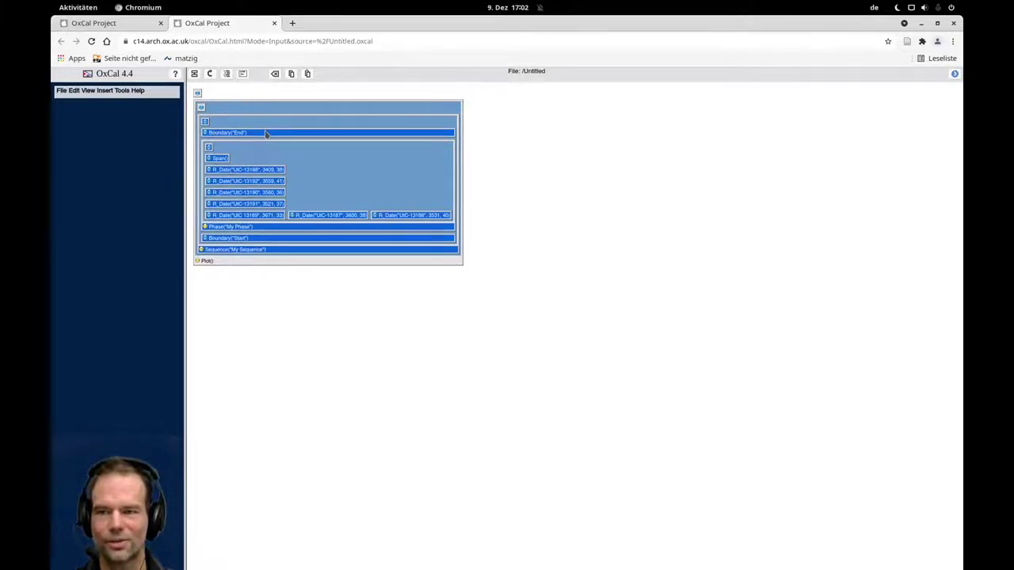
{"action": "left_click", "coordinate": [242, 73]}
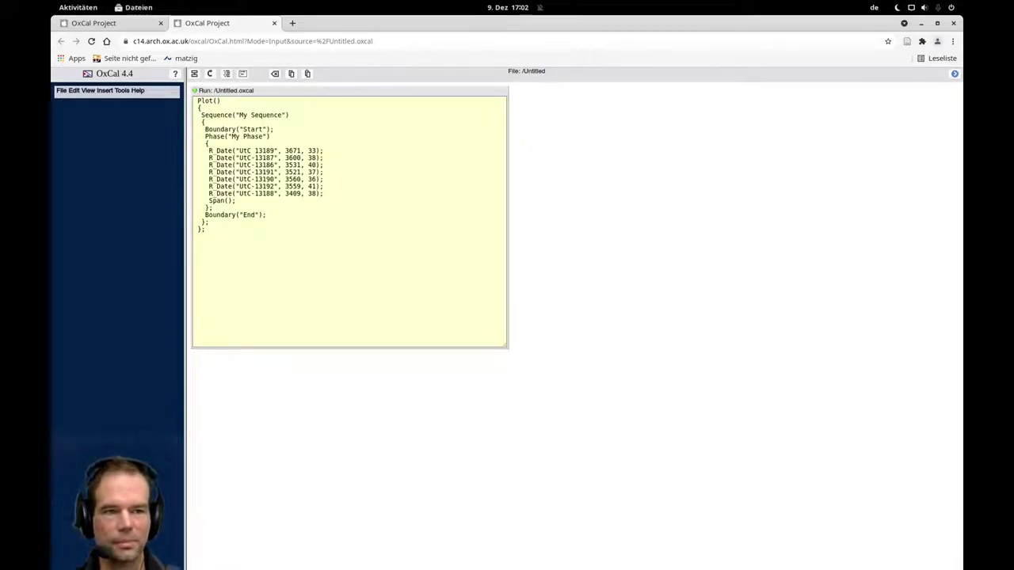
{"action": "key", "text": "space"}
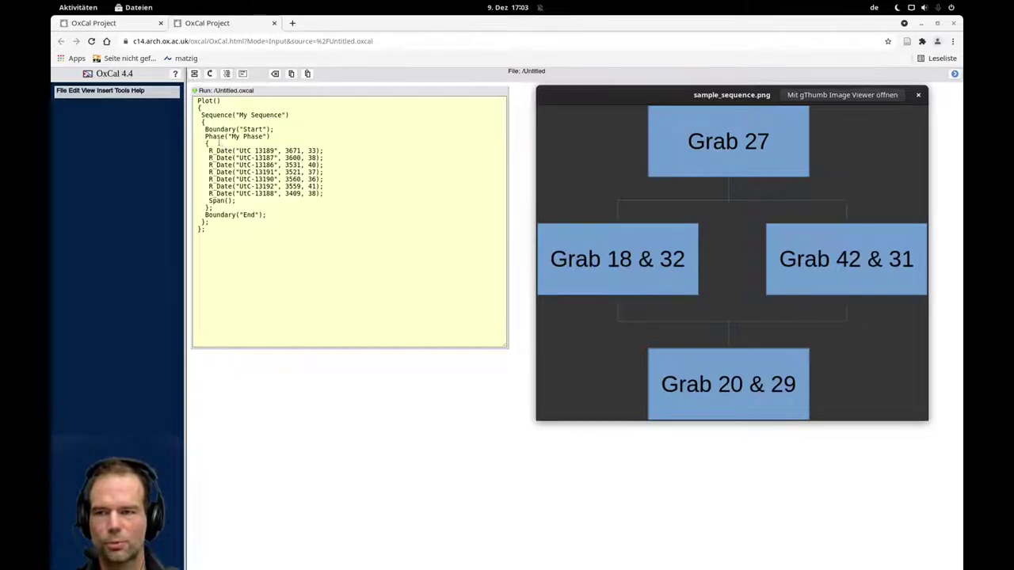
{"action": "left_click_drag", "start_coordinate": [213, 143], "coordinate": [193, 136]}
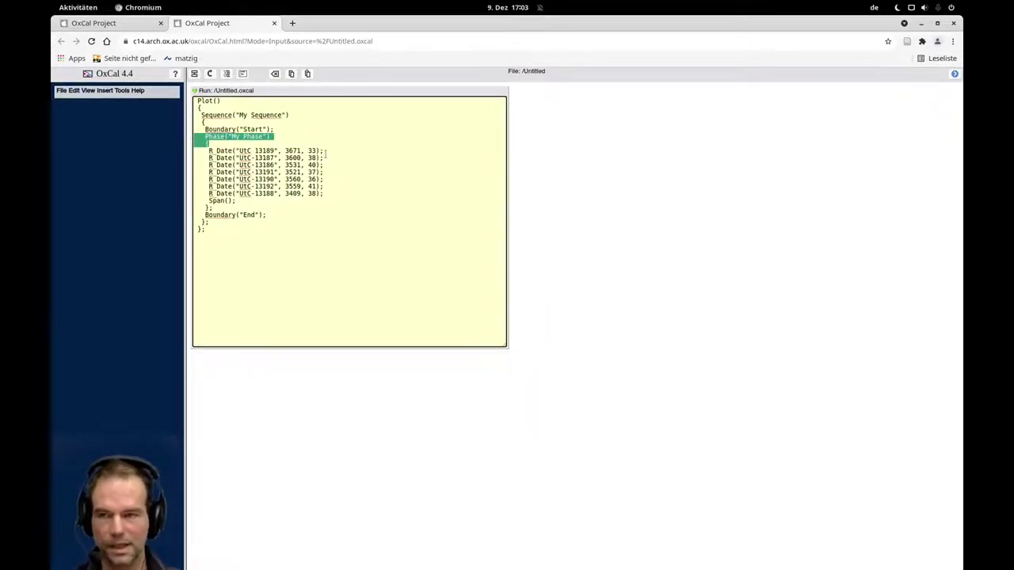
Step: Copy the Phase("My Phase") header and paste an empty phase block above the dated phase
{"action": "key", "text": "ctrl+c"}
{"action": "key", "text": "Left"}
{"action": "key", "text": "Return"}
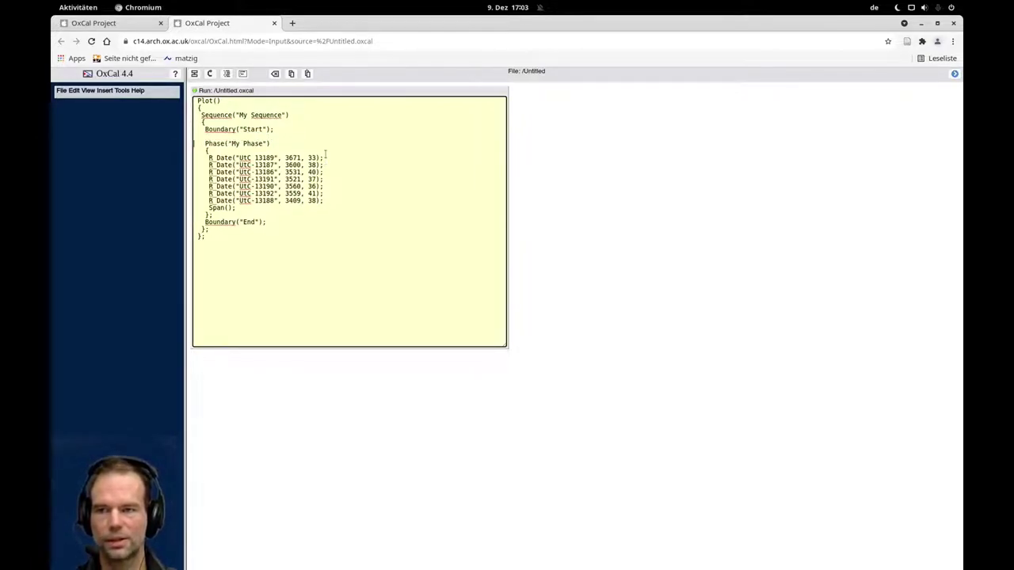
{"action": "key", "text": "Up"}
{"action": "key", "text": "ctrl+v"}
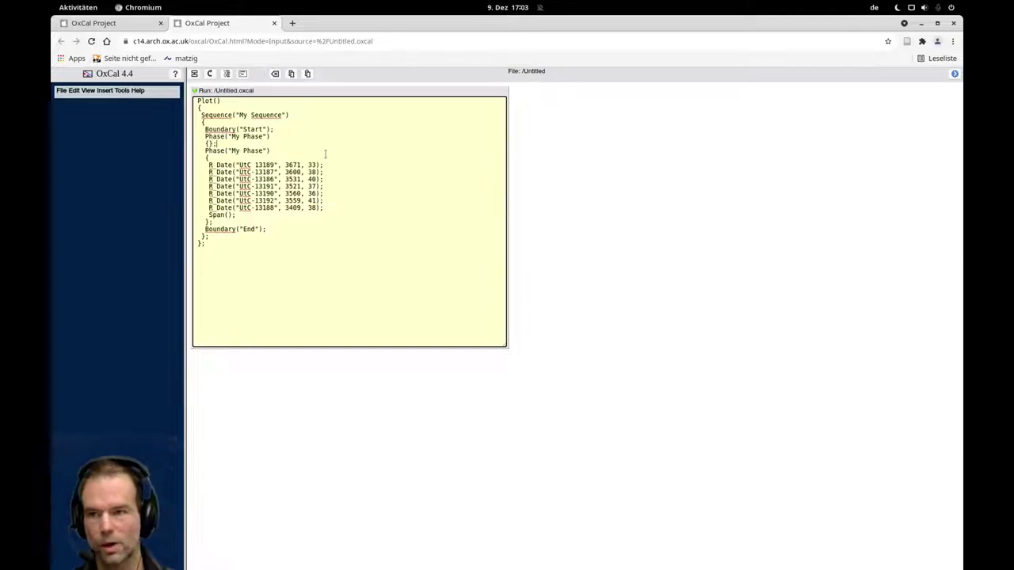
Step: Copy the empty phase block and paste it after the dated phase
{"action": "key", "text": "shift+Home"}
{"action": "key", "text": "shift+Up"}
{"action": "key", "text": "Down"}
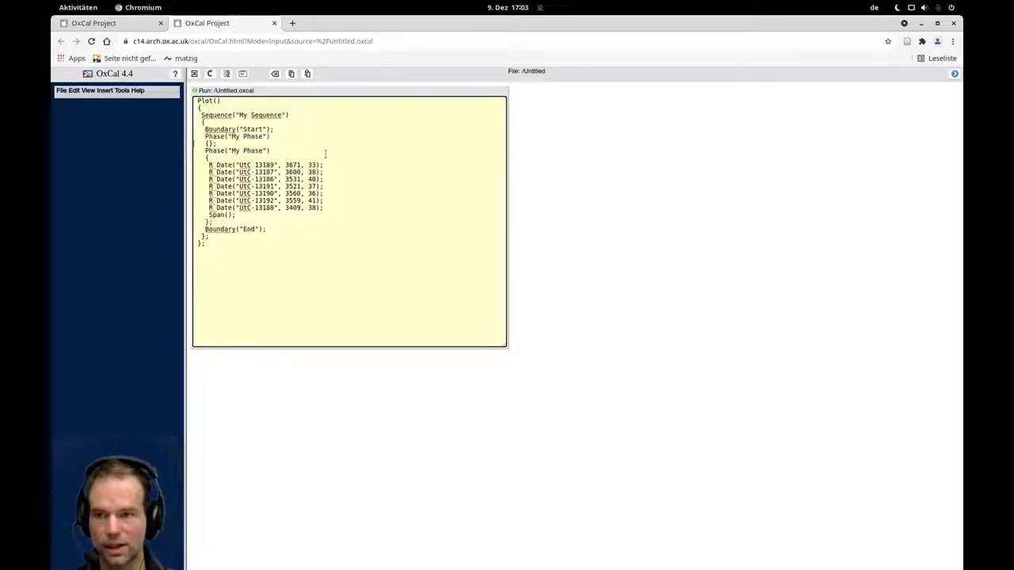
{"action": "key", "text": "Down"}
{"action": "key", "text": "Down"}
{"action": "key", "text": "Down"}
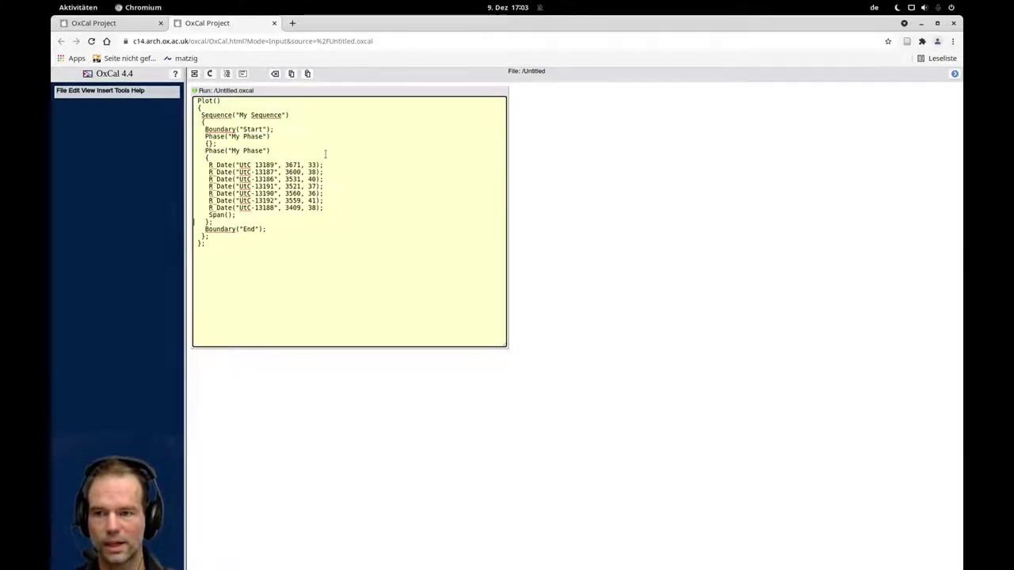
{"action": "key", "text": "ctrl+v"}
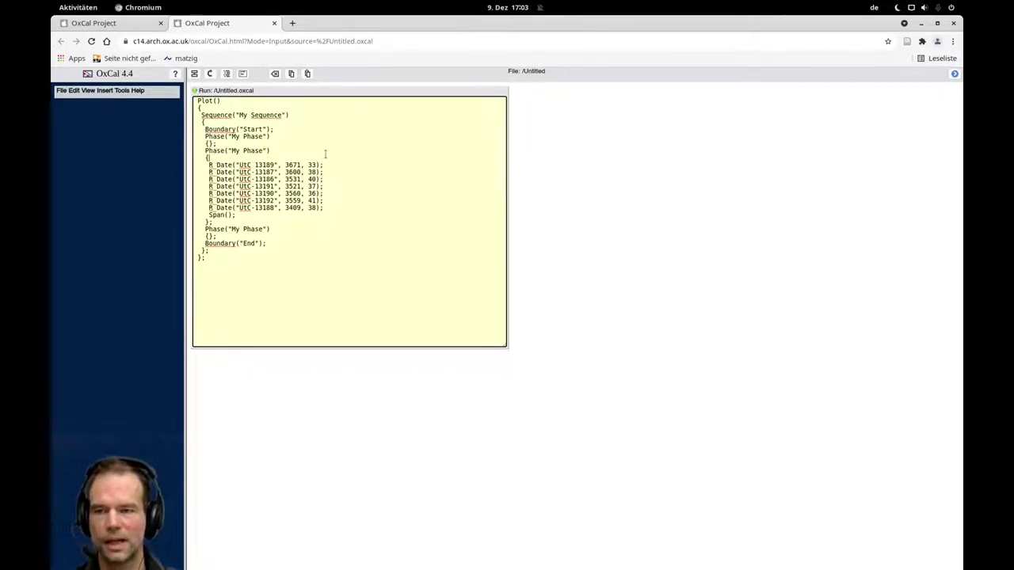
Step: Paste two empty sub-phase blocks inside the dated phase
{"action": "key", "text": "Return"}
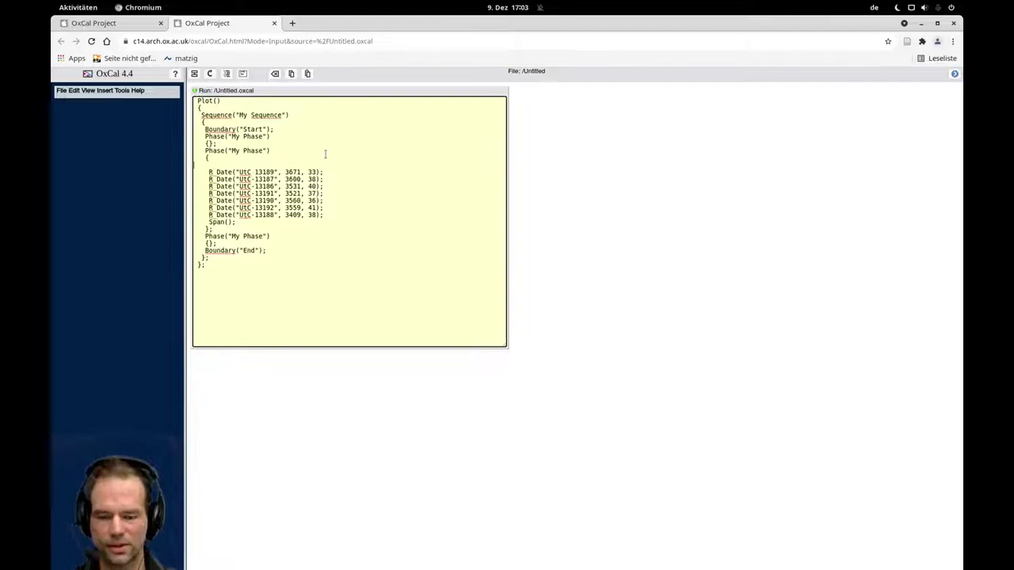
{"action": "key", "text": "ctrl+v"}
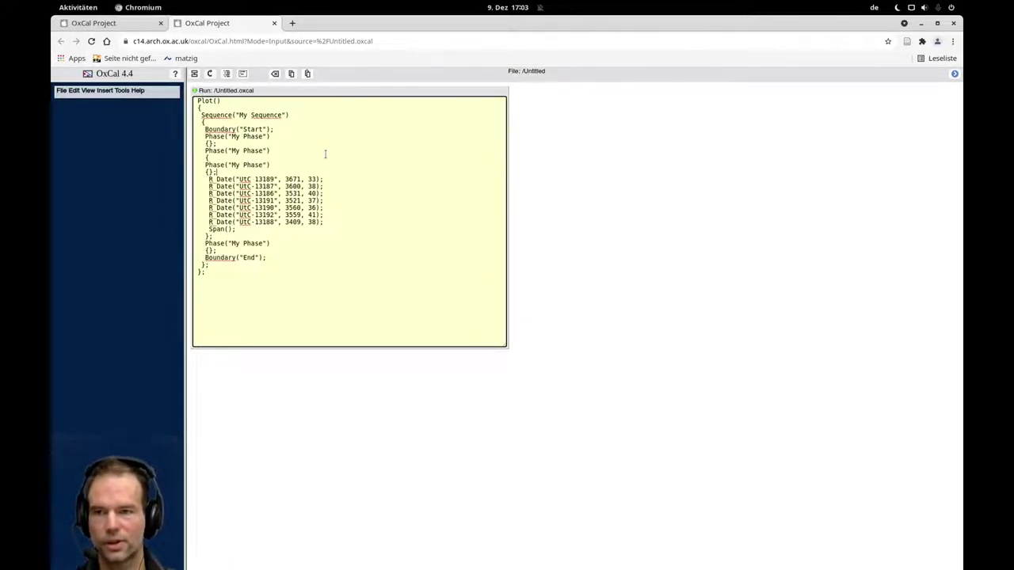
{"action": "key", "text": "Return"}
{"action": "key", "text": "ctrl+v"}
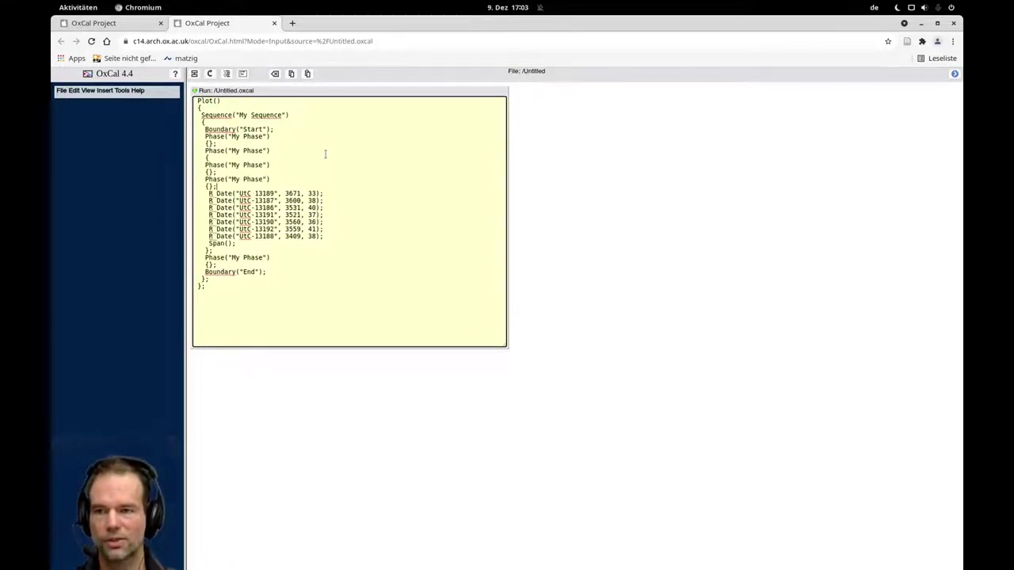
{"action": "key", "text": "Up"}
{"action": "key", "text": "Up"}
{"action": "key", "text": "Up"}
{"action": "key", "text": "Up"}
{"action": "key", "text": "Up"}
{"action": "key", "text": "Up"}
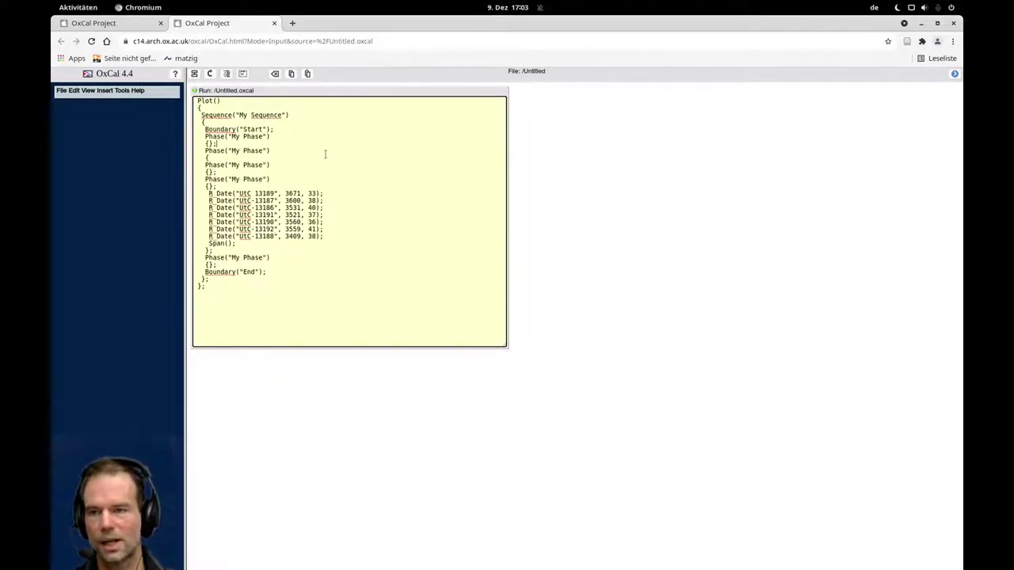
{"action": "left_click", "coordinate": [194, 74]}
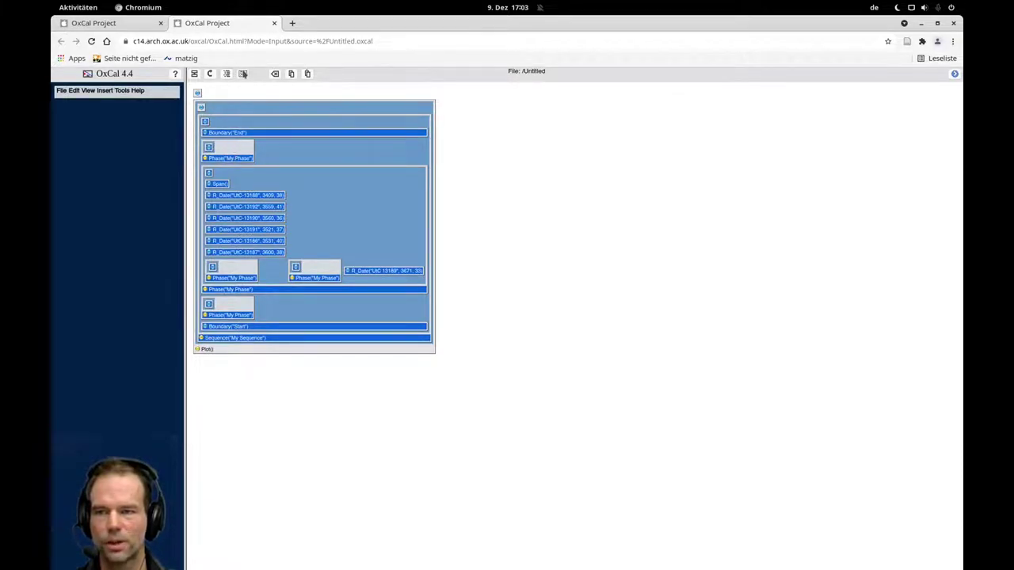
{"action": "left_click", "coordinate": [210, 74]}
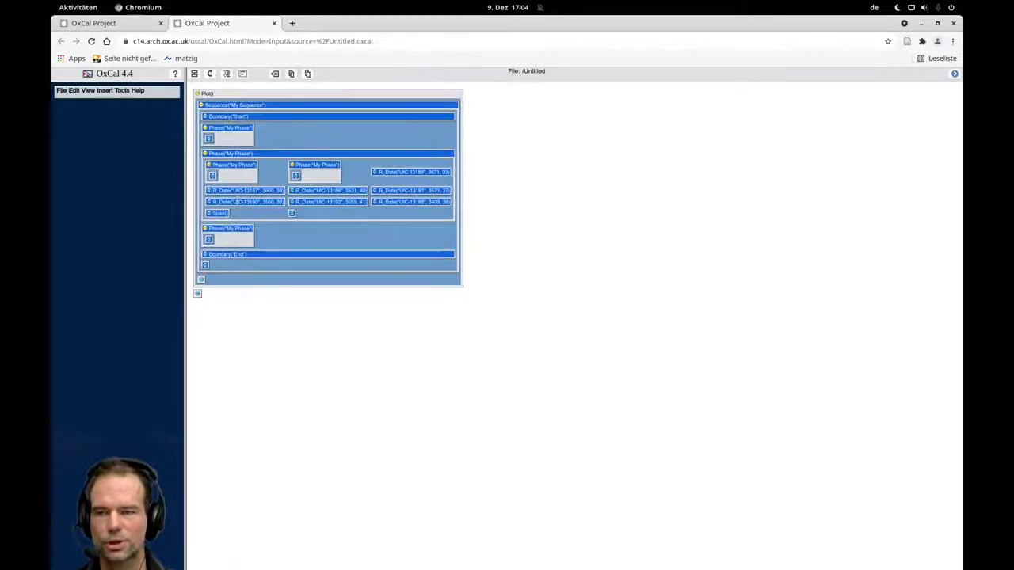
{"action": "left_click", "coordinate": [242, 74]}
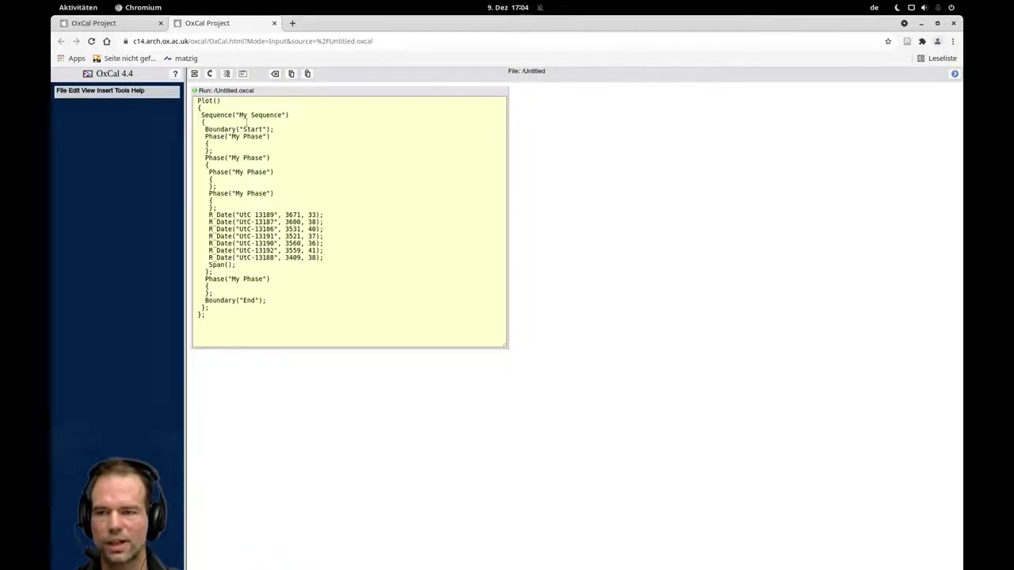
Step: Rename the phases to "1", "2", "2a", "2b" and "3"
{"action": "left_click_drag", "start_coordinate": [232, 136], "coordinate": [266, 169]}
{"action": "type", "text": "1"}
{"action": "type", "text": "2"}
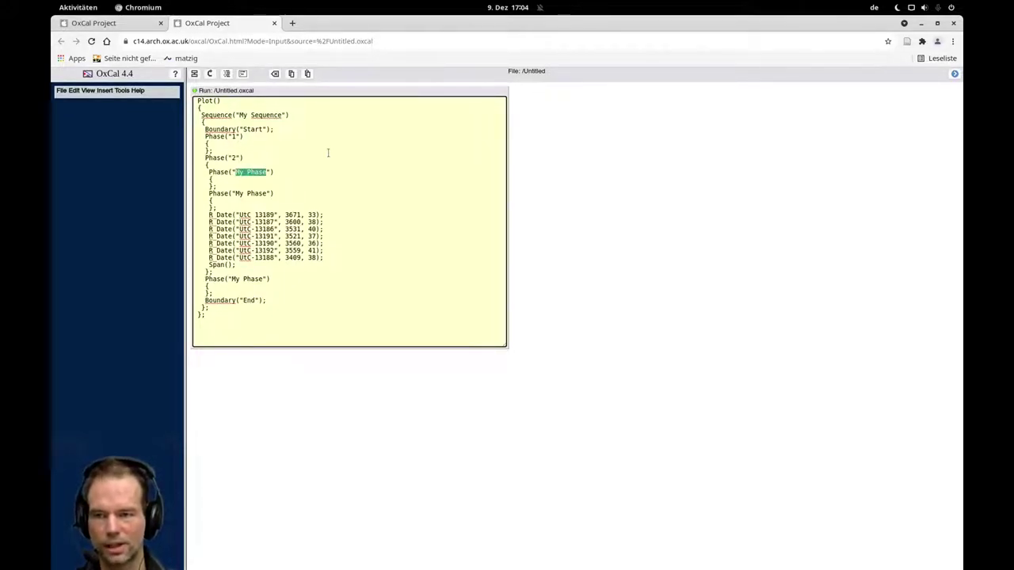
{"action": "type", "text": "2a"}
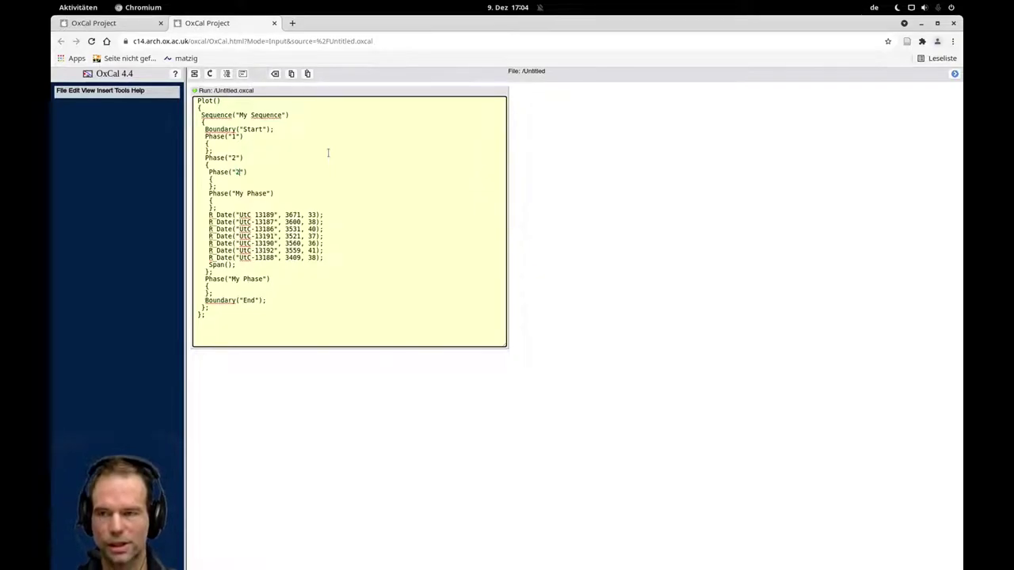
{"action": "left_click_drag", "start_coordinate": [233, 193], "coordinate": [271, 194]}
{"action": "type", "text": "2"}
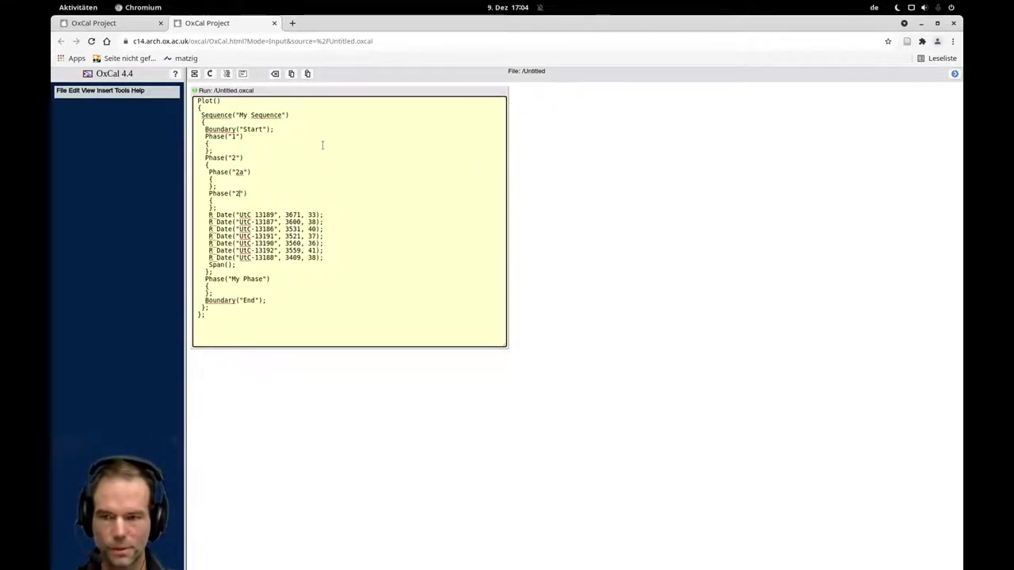
{"action": "type", "text": "b"}
{"action": "key", "text": "Down"}
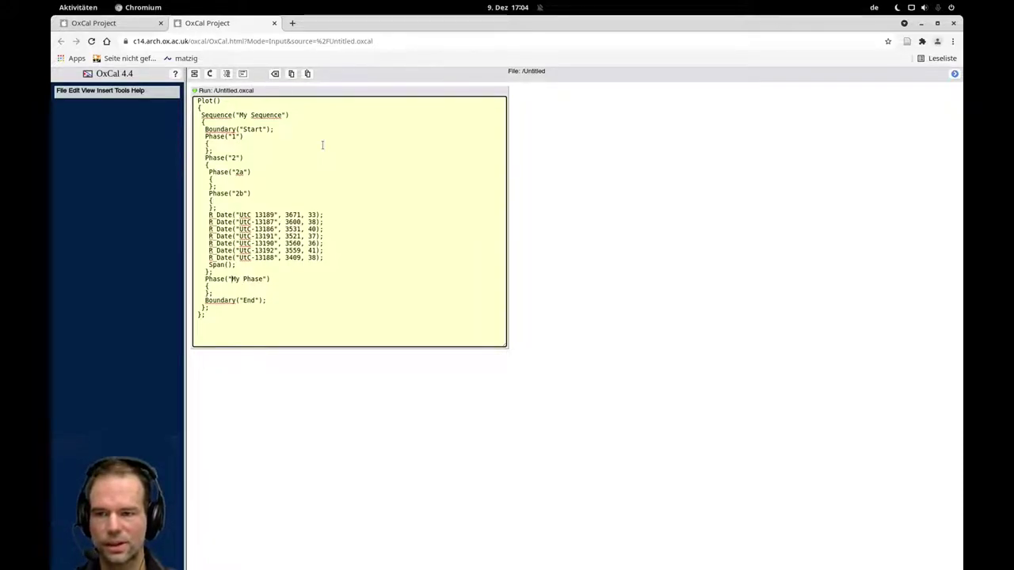
{"action": "left_click_drag", "start_coordinate": [231, 279], "coordinate": [262, 279]}
{"action": "type", "text": "3"}
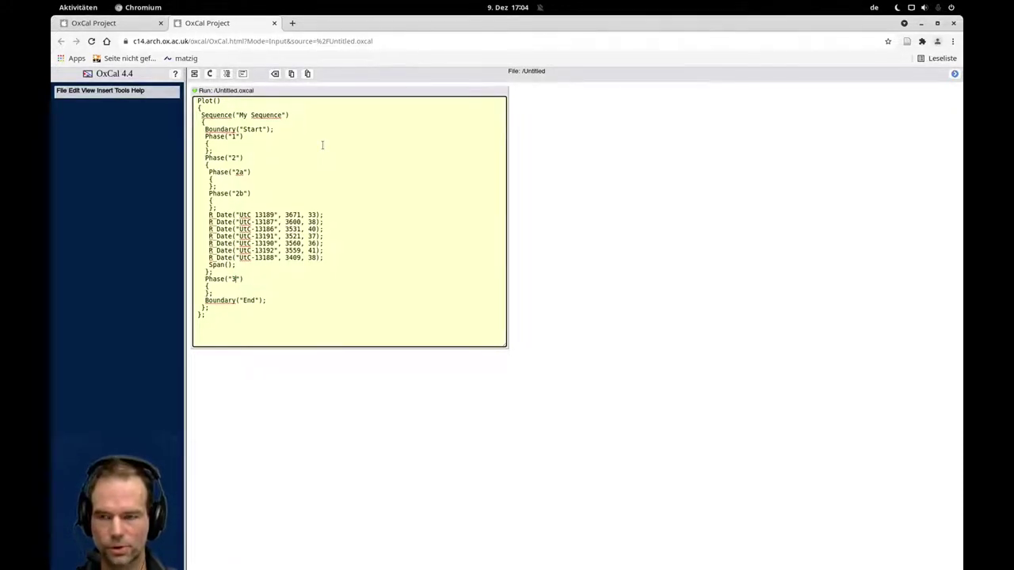
Step: Delete the Span() line from phase "2"
{"action": "key", "text": "Up"}
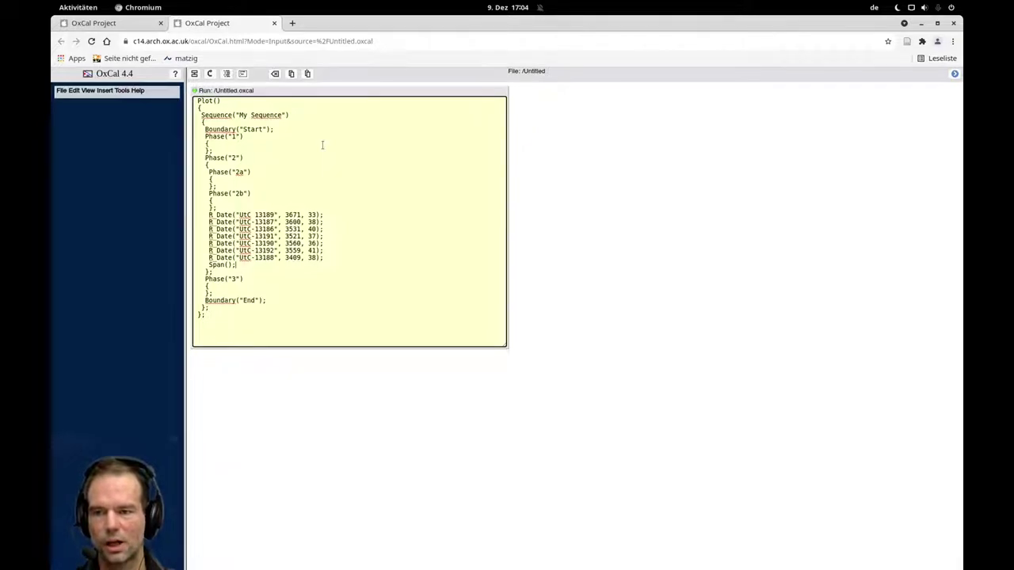
{"action": "key", "text": "shift+Home"}
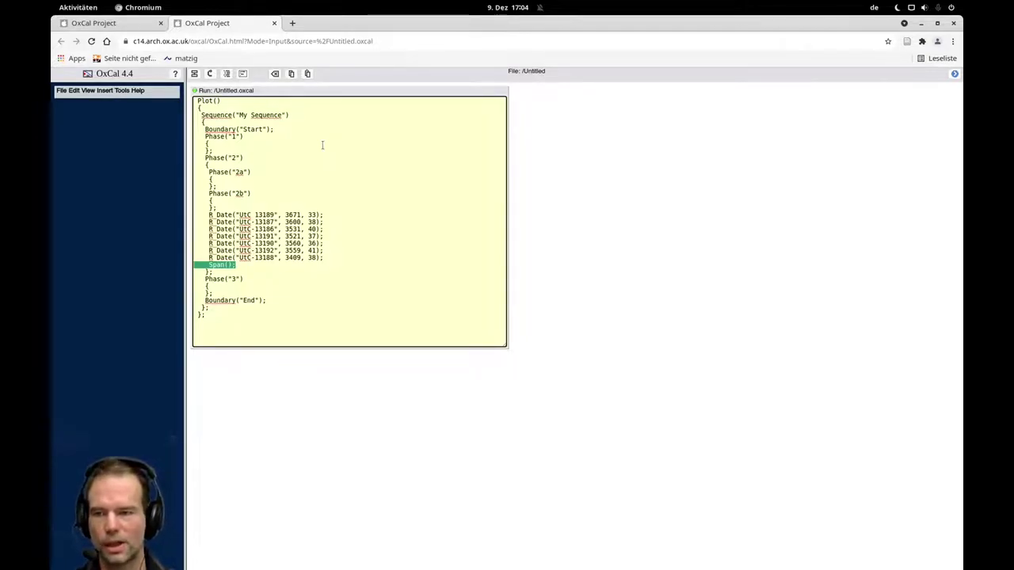
{"action": "key", "text": "BackSpace"}
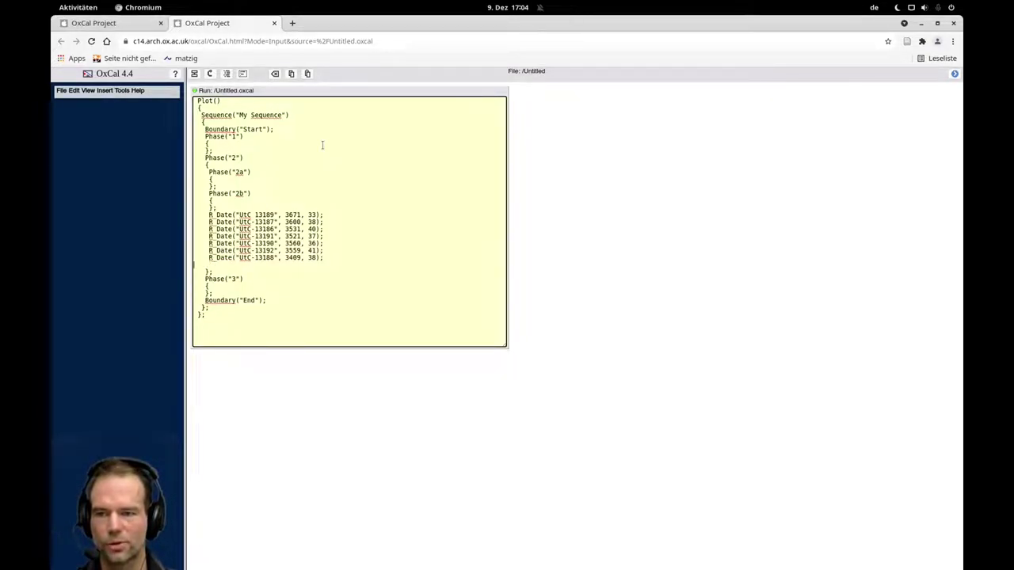
{"action": "key", "text": "BackSpace"}
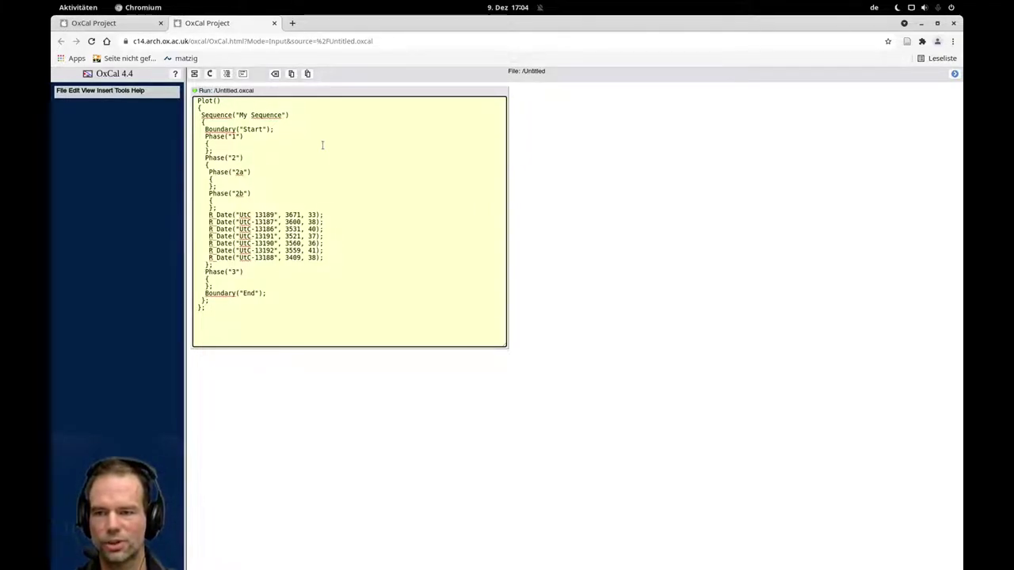
Step: Move date 13189 into Phase 1 and dates 13187 and 13186 into Phase 2a
{"action": "key", "text": "shift+End"}
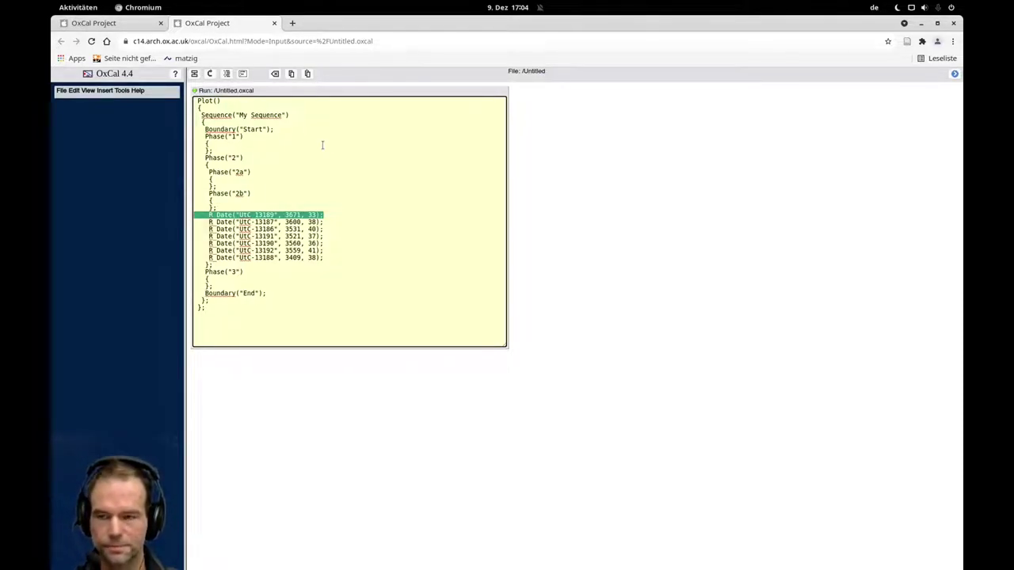
{"action": "key", "text": "ctrl+x"}
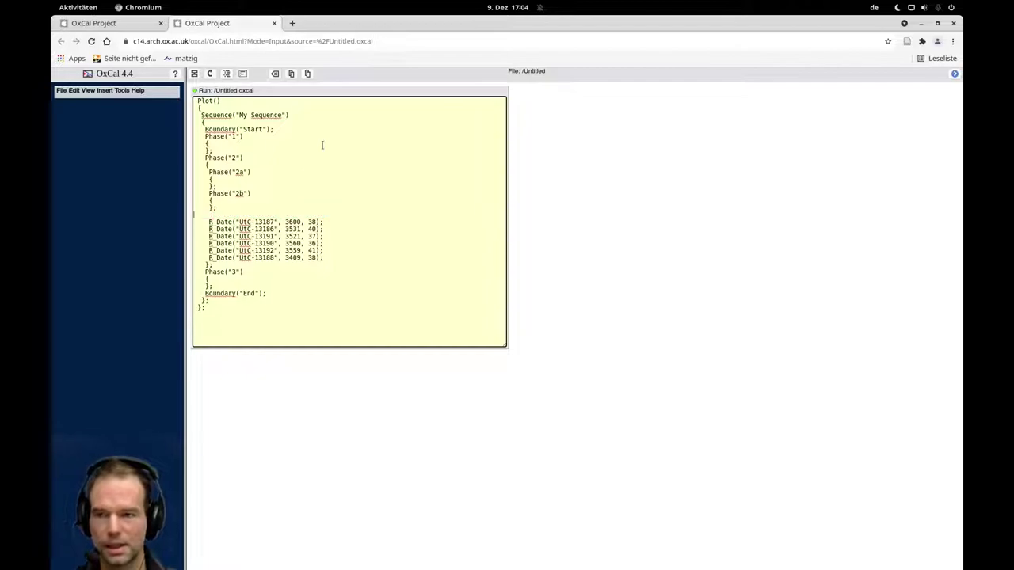
{"action": "key", "text": "Up"}
{"action": "key", "text": "Up"}
{"action": "key", "text": "Up"}
{"action": "key", "text": "Up"}
{"action": "key", "text": "Up"}
{"action": "key", "text": "Up"}
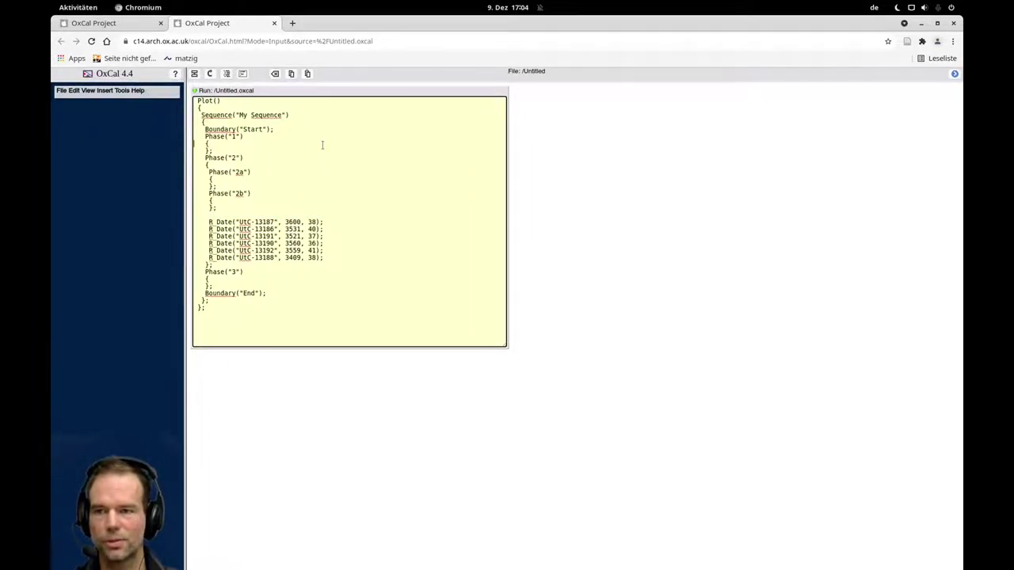
{"action": "key", "text": "ctrl+v"}
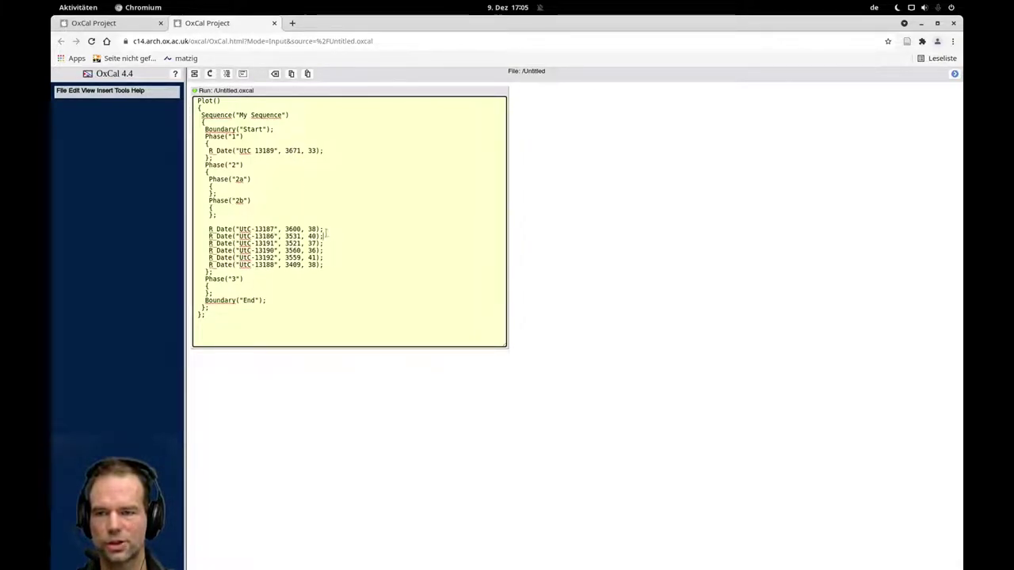
{"action": "left_click_drag", "start_coordinate": [326, 235], "coordinate": [194, 229]}
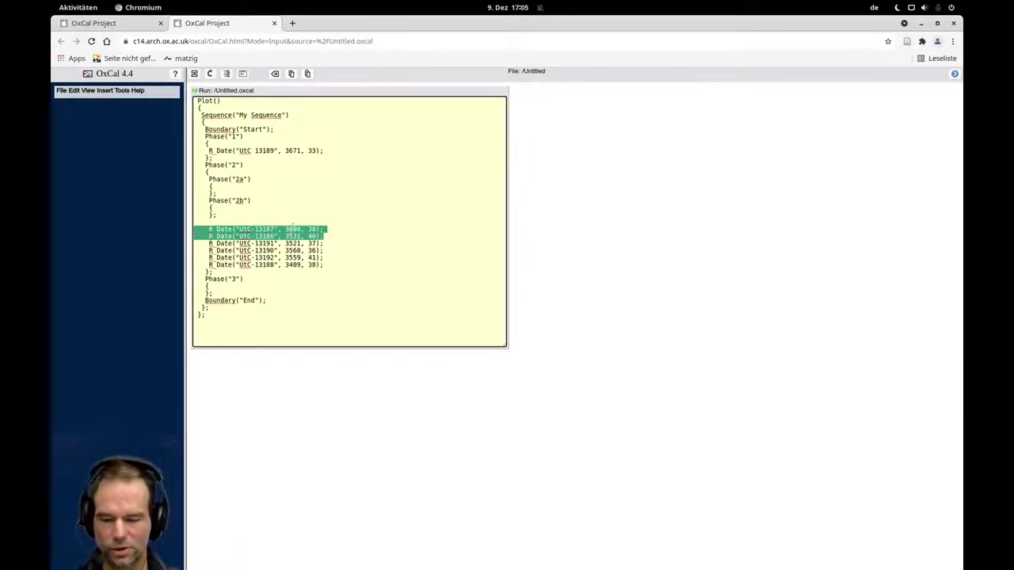
{"action": "key", "text": "ctrl+x"}
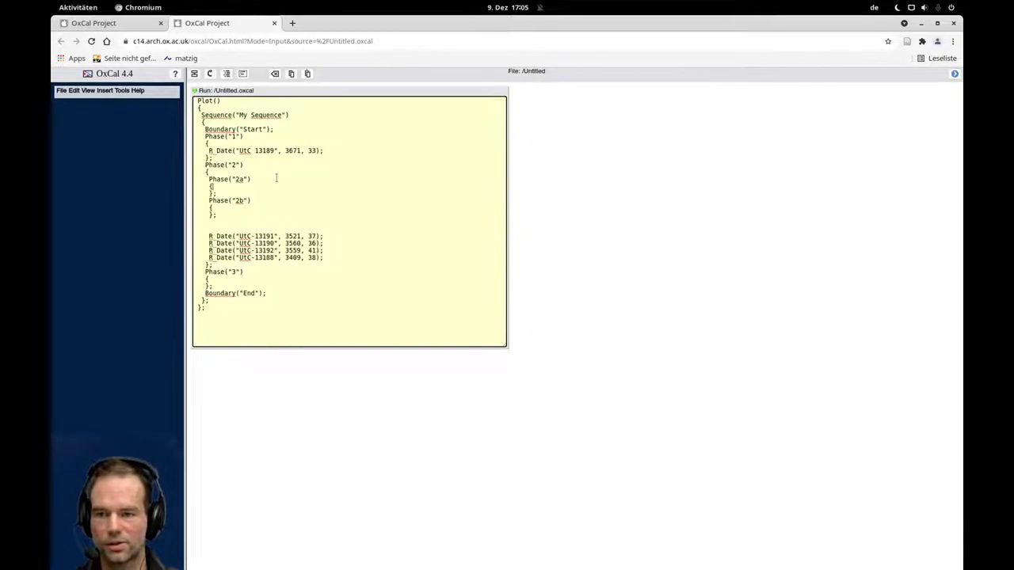
{"action": "key", "text": "Return"}
{"action": "key", "text": "ctrl+v"}
Step: Move dates 13191, 13190 and 13192 into Phase 2b
{"action": "key", "text": "Down"}
{"action": "key", "text": "Down"}
{"action": "key", "text": "Down"}
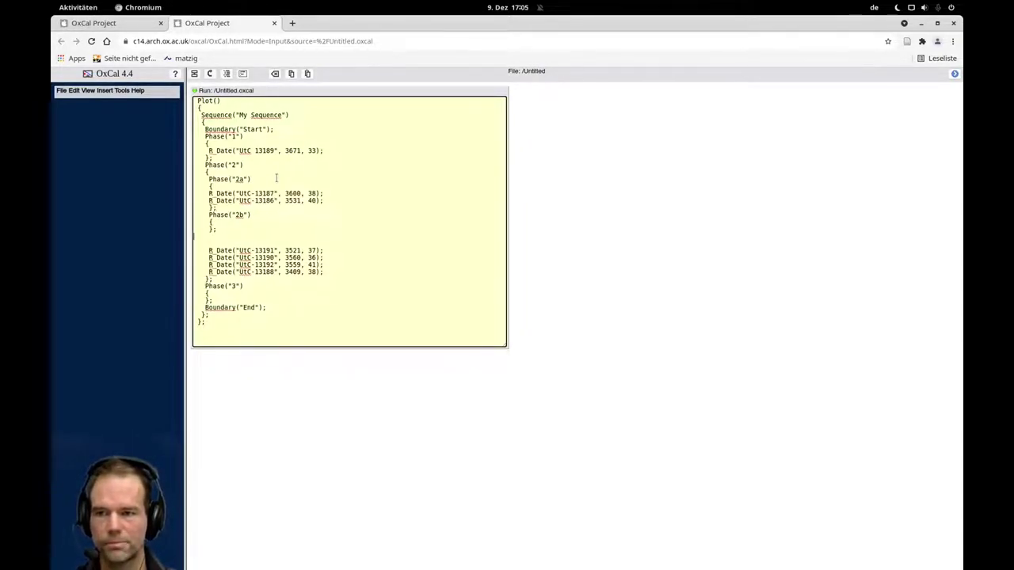
{"action": "key", "text": "shift+Up"}
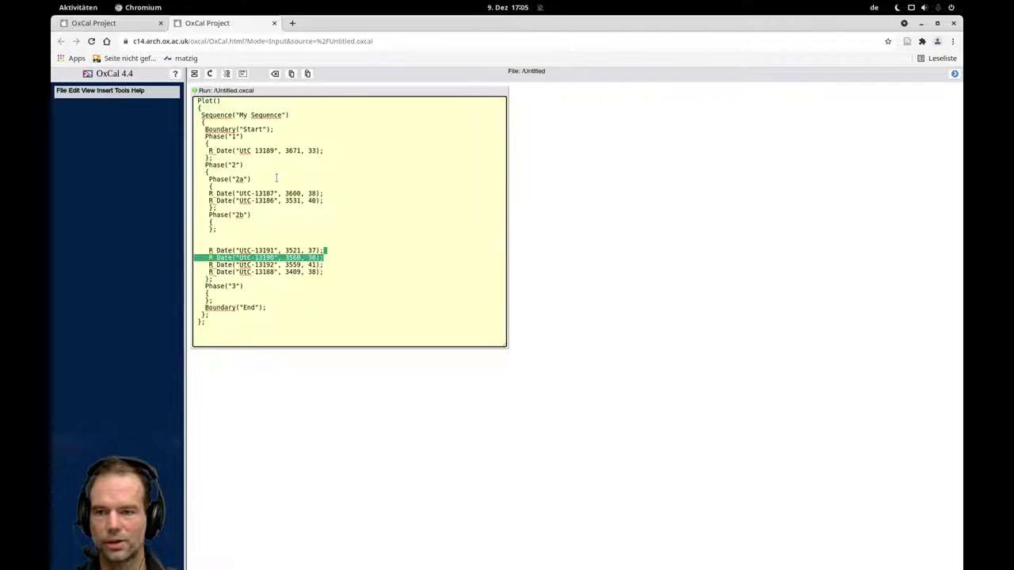
{"action": "key", "text": "shift+Home"}
{"action": "key", "text": "ctrl+x"}
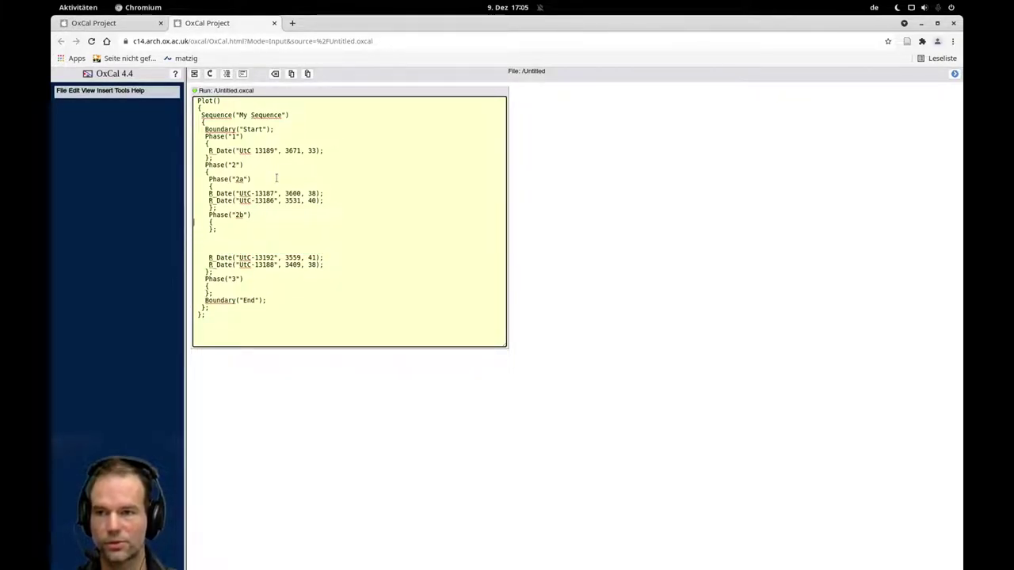
{"action": "key", "text": "Return"}
{"action": "key", "text": "ctrl+v"}
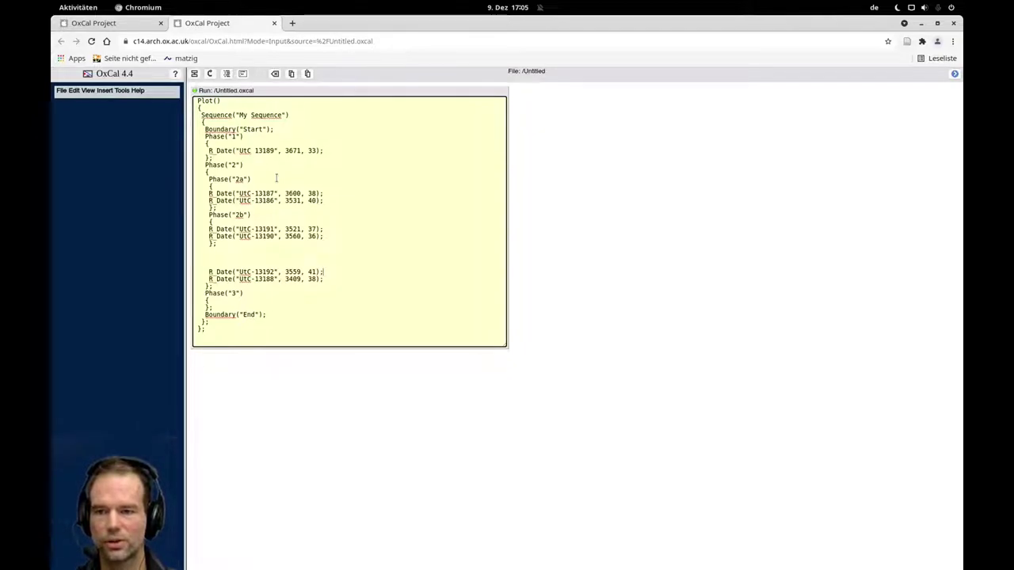
{"action": "key", "text": "shift+Home"}
{"action": "key", "text": "ctrl+x"}
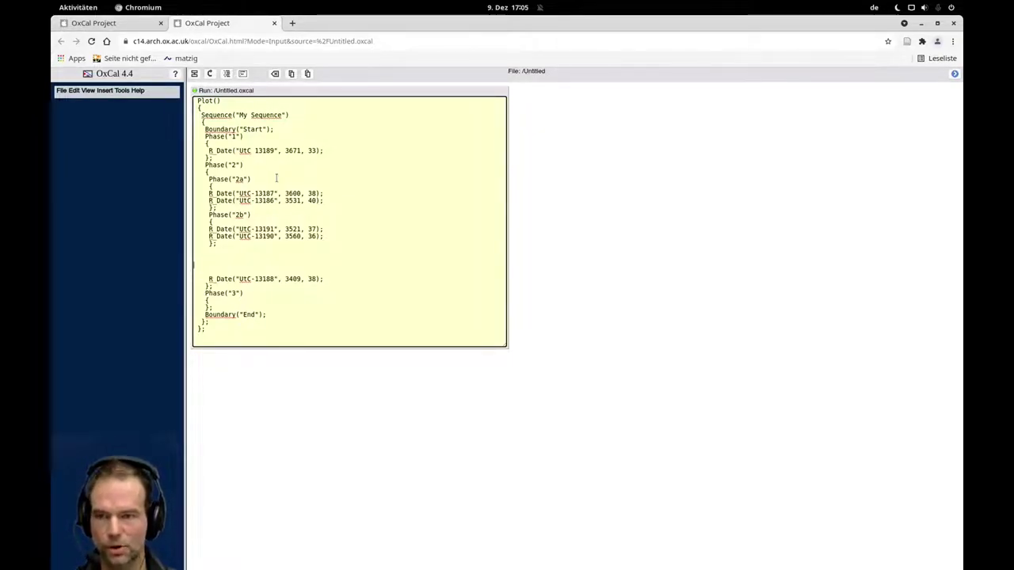
{"action": "key", "text": "Up"}
{"action": "key", "text": "Up"}
{"action": "key", "text": "Up"}
{"action": "key", "text": "Up"}
{"action": "key", "text": "End"}
{"action": "key", "text": "Return"}
{"action": "key", "text": "ctrl+v"}
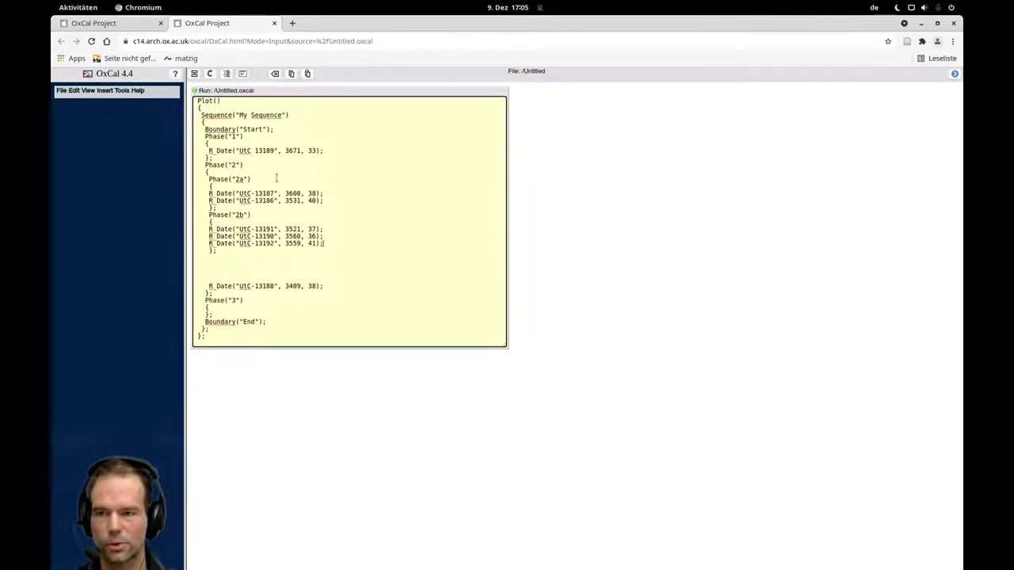
Step: Move date 13188 into Phase 3 and clear the leftover empty lines
{"action": "key", "text": "Down"}
{"action": "key", "text": "Down"}
{"action": "key", "text": "Down"}
{"action": "key", "text": "Down"}
{"action": "key", "text": "Down"}
{"action": "key", "text": "Down"}
{"action": "key", "text": "shift+End"}
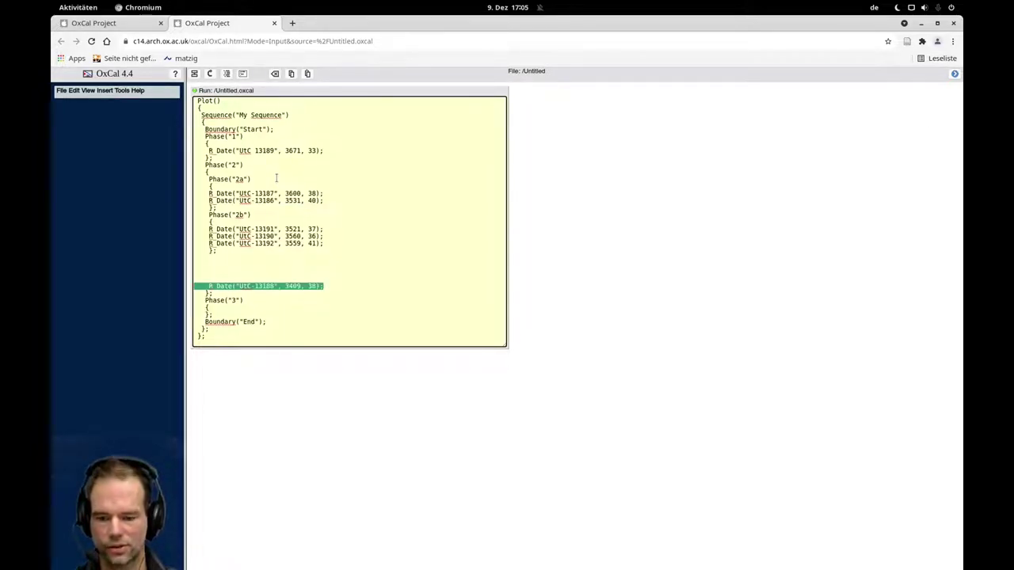
{"action": "key", "text": "ctrl+x"}
{"action": "key", "text": "BackSpace"}
{"action": "key", "text": "BackSpace"}
{"action": "key", "text": "BackSpace"}
{"action": "key", "text": "BackSpace"}
{"action": "key", "text": "BackSpace"}
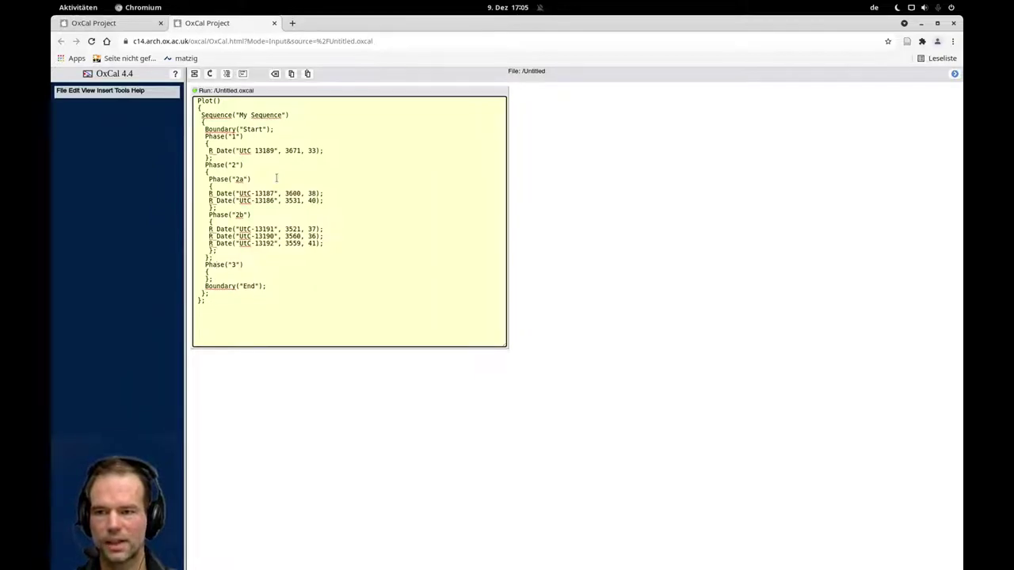
{"action": "key", "text": "Return"}
{"action": "key", "text": "ctrl+v"}
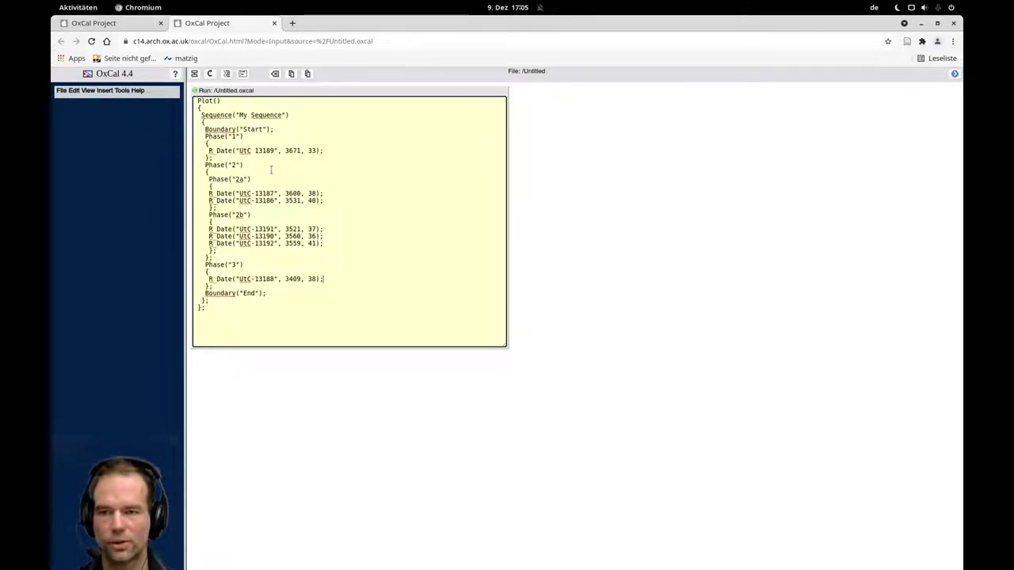
{"action": "key", "text": "alt+Tab"}
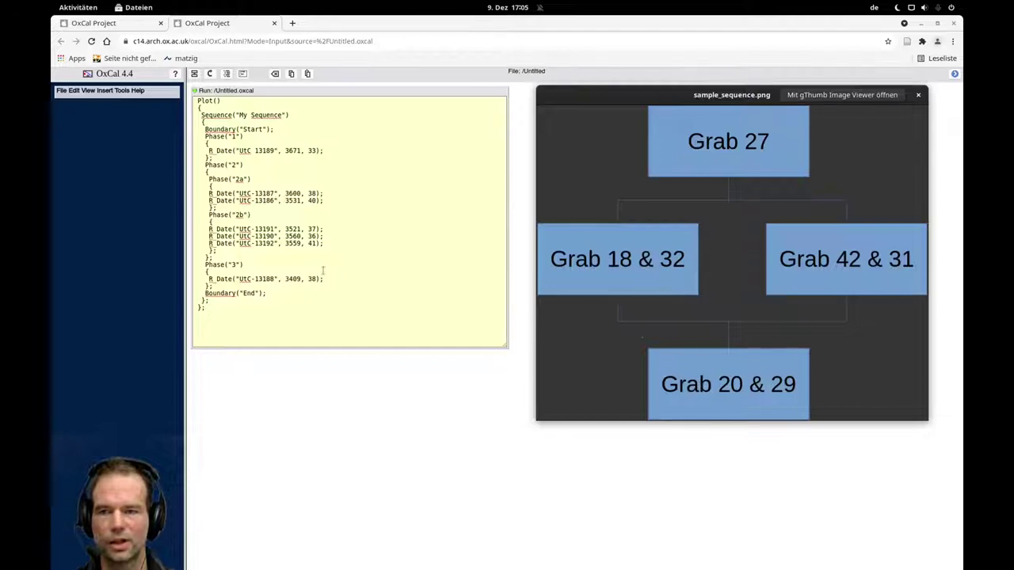
Step: Move date 13187 from Phase 2a to below 13189 in Phase 1
{"action": "left_click", "coordinate": [270, 188]}
{"action": "triple_click", "coordinate": [270, 192]}
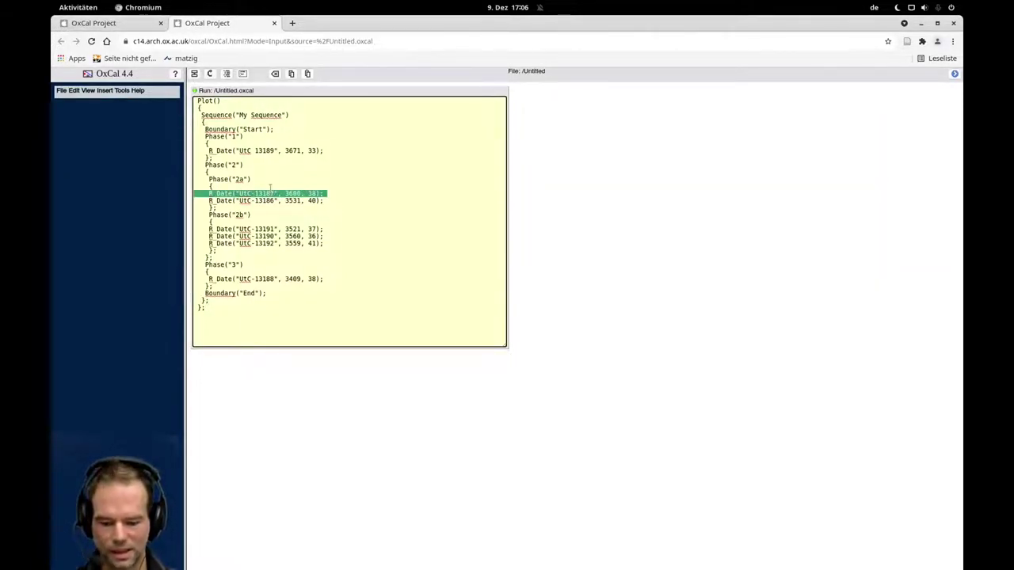
{"action": "key", "text": "ctrl+x"}
{"action": "left_click", "coordinate": [324, 151]}
{"action": "key", "text": "Return"}
{"action": "key", "text": "ctrl+v"}
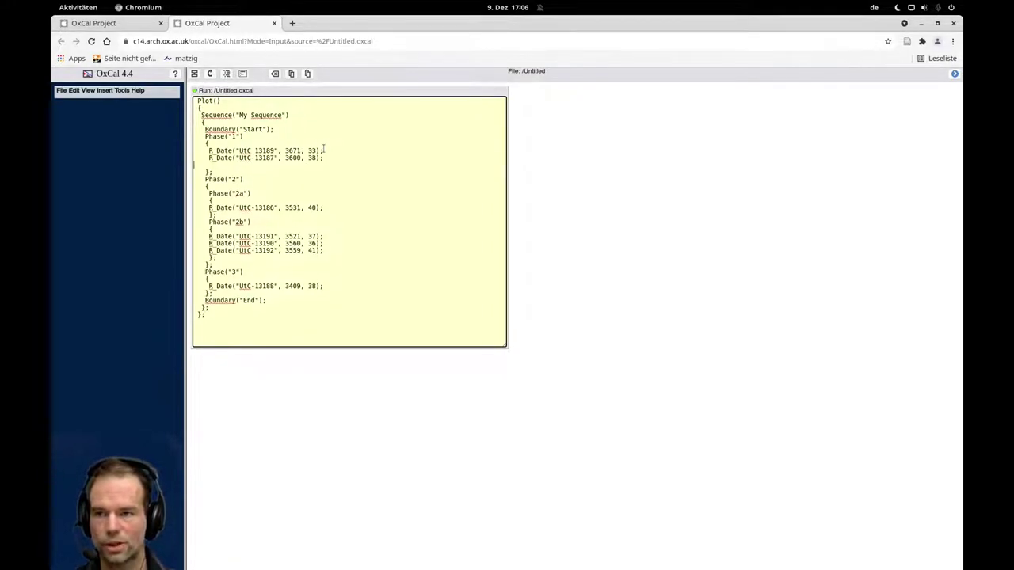
{"action": "key", "text": "BackSpace"}
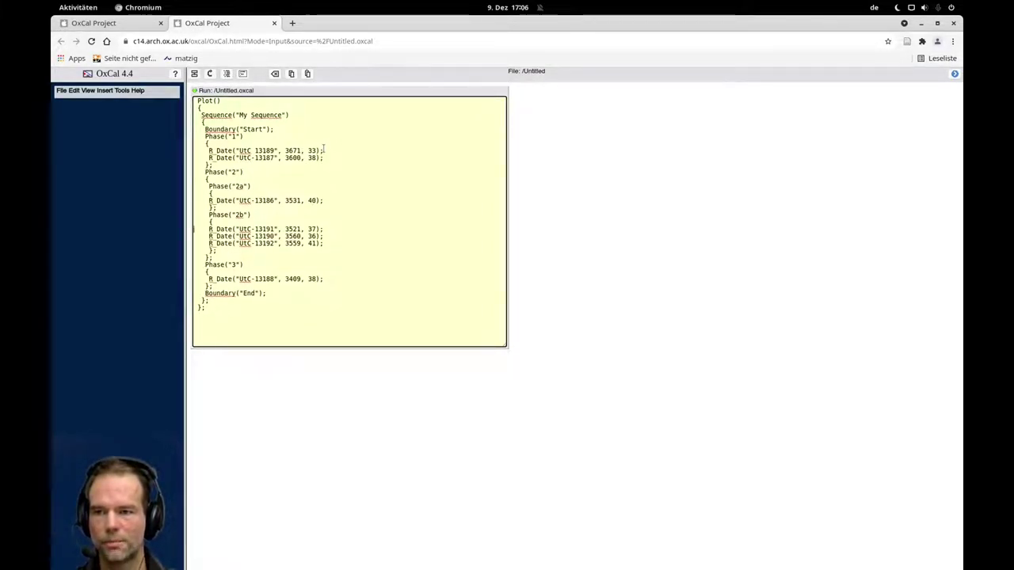
Step: Move date 13191 from Phase 2b to below 13186 in Phase 2a
{"action": "triple_click", "coordinate": [195, 229]}
{"action": "key", "text": "ctrl+x"}
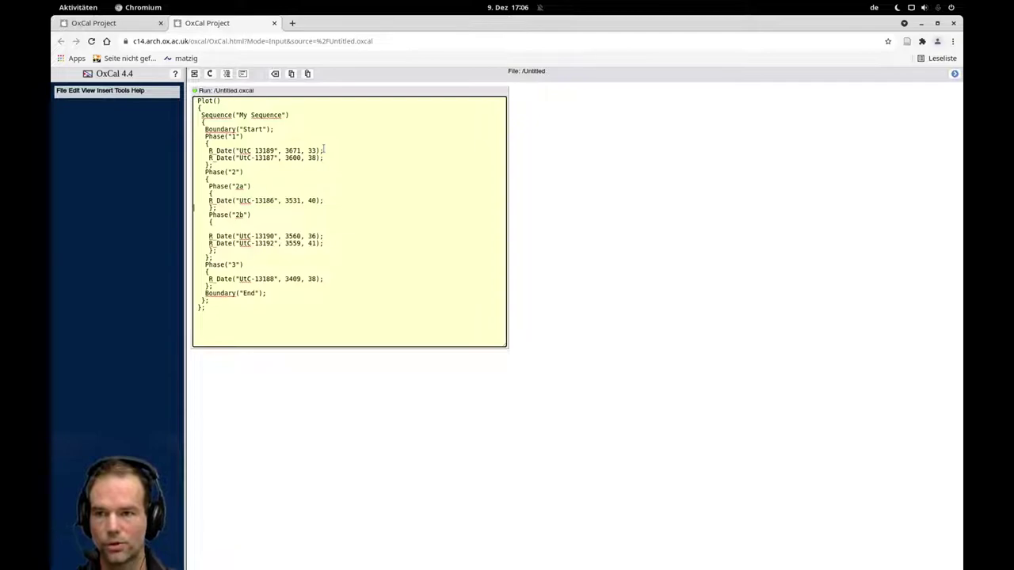
{"action": "key", "text": "Up"}
{"action": "key", "text": "End"}
{"action": "key", "text": "Return"}
{"action": "key", "text": "ctrl+v"}
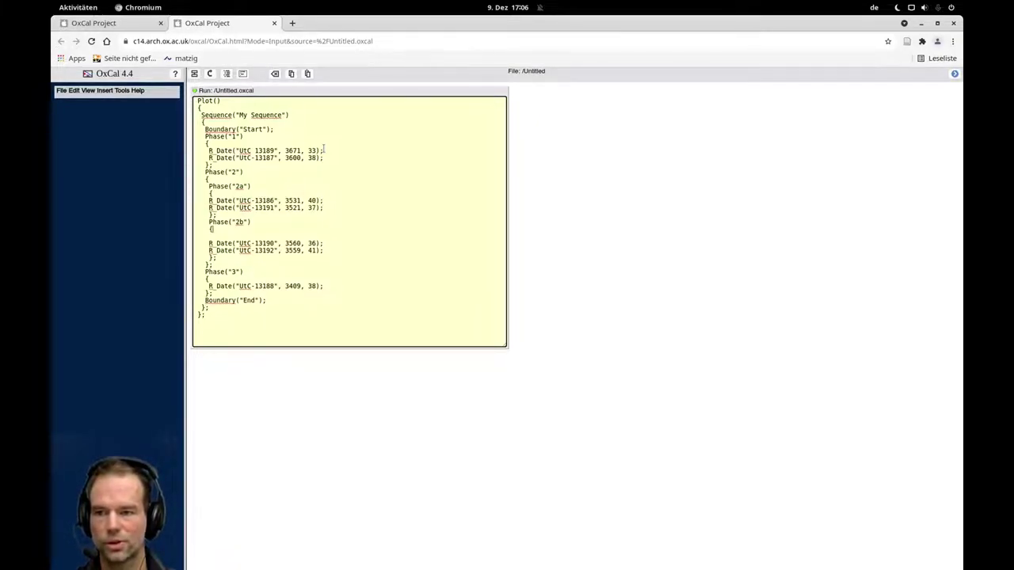
{"action": "key", "text": "BackSpace"}
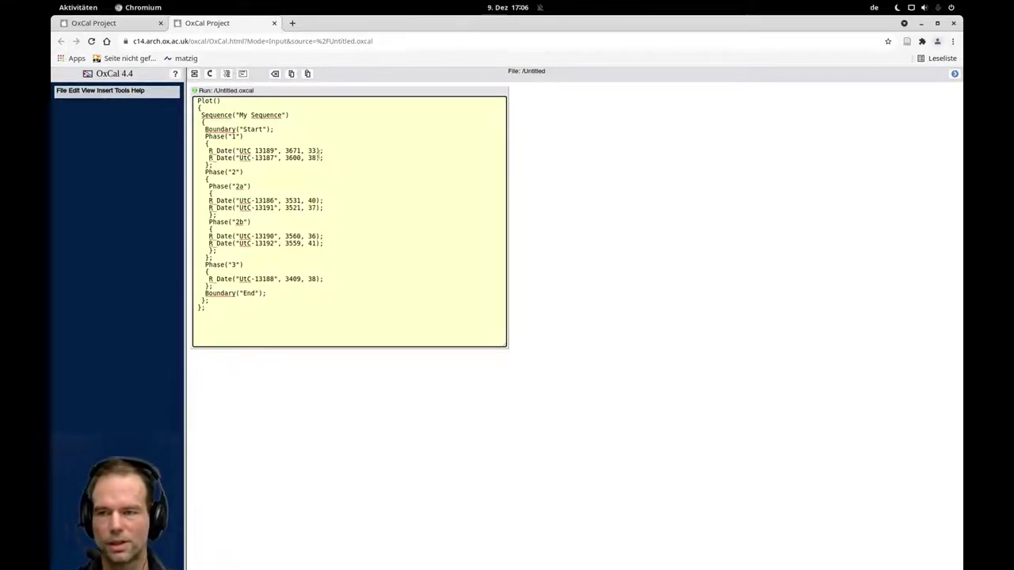
Step: Check the phase layout in the graphical block view, then return to the source code view
{"action": "left_click", "coordinate": [195, 74]}
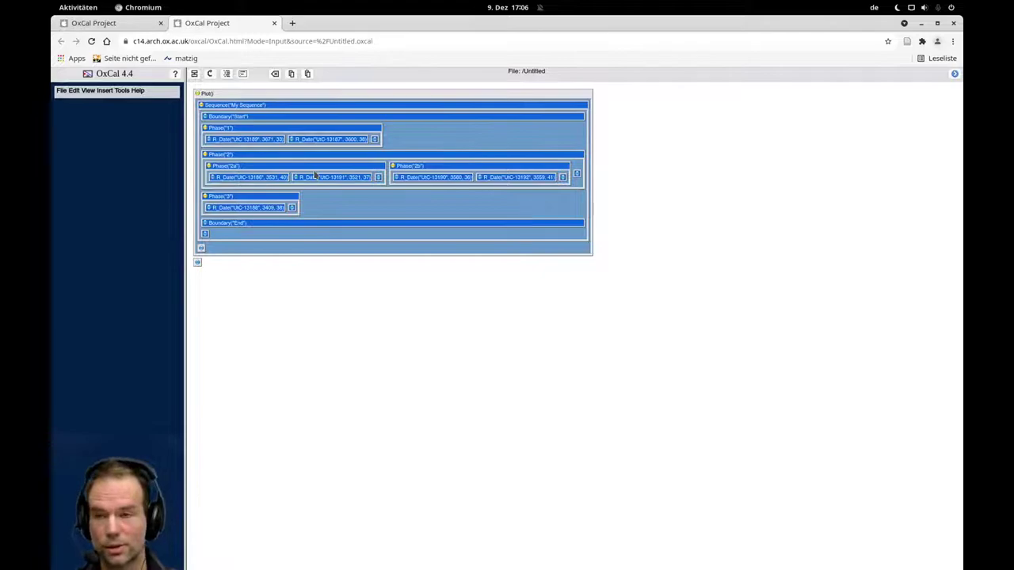
{"action": "left_click", "coordinate": [210, 73]}
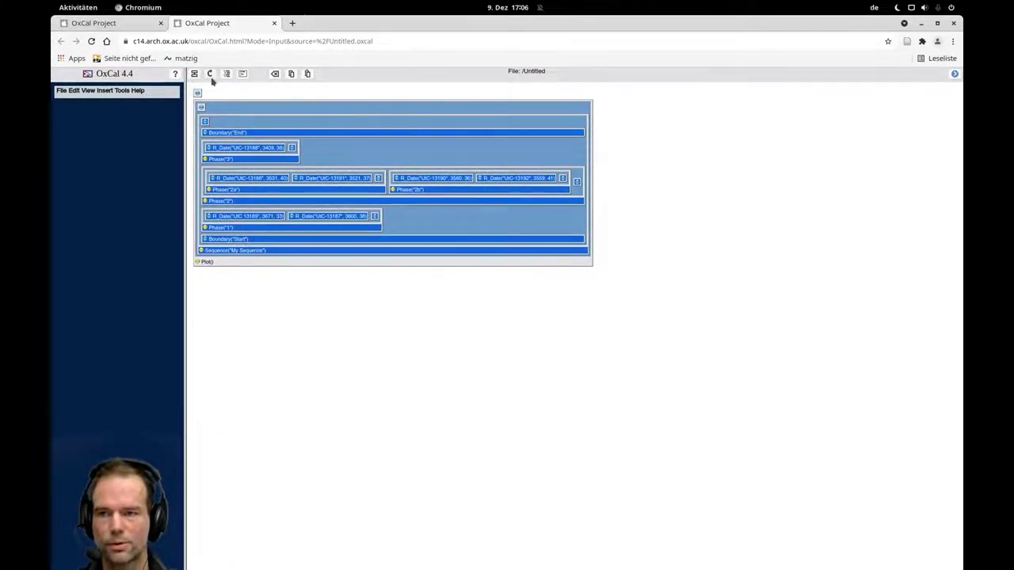
{"action": "left_click", "coordinate": [210, 74]}
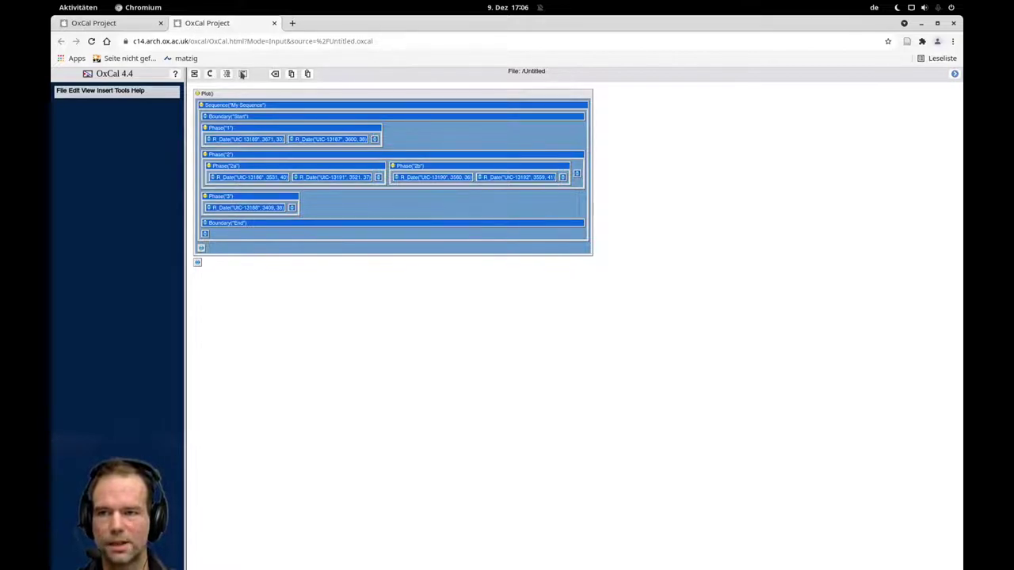
{"action": "left_click", "coordinate": [242, 74]}
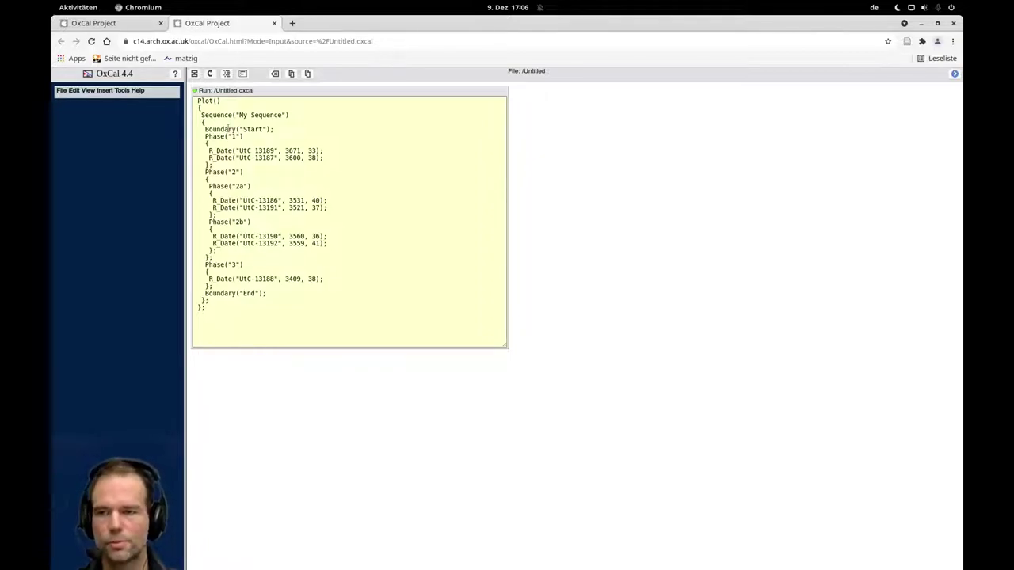
Step: Copy the Boundary("Start") line to between Phase 1 and Phase 2, renamed "1->2"
{"action": "triple_click", "coordinate": [228, 127]}
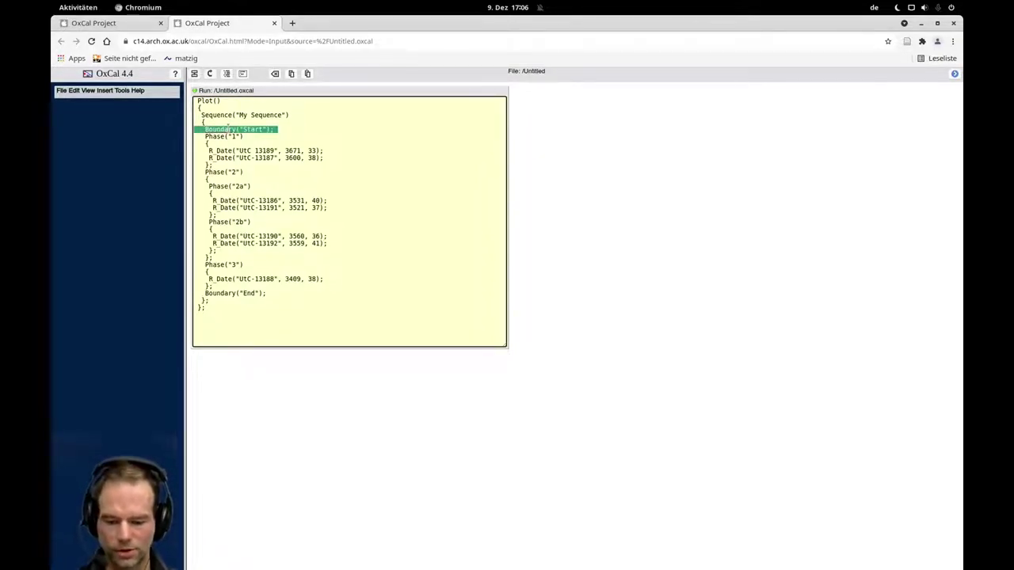
{"action": "left_click", "coordinate": [231, 164]}
{"action": "key", "text": "Return"}
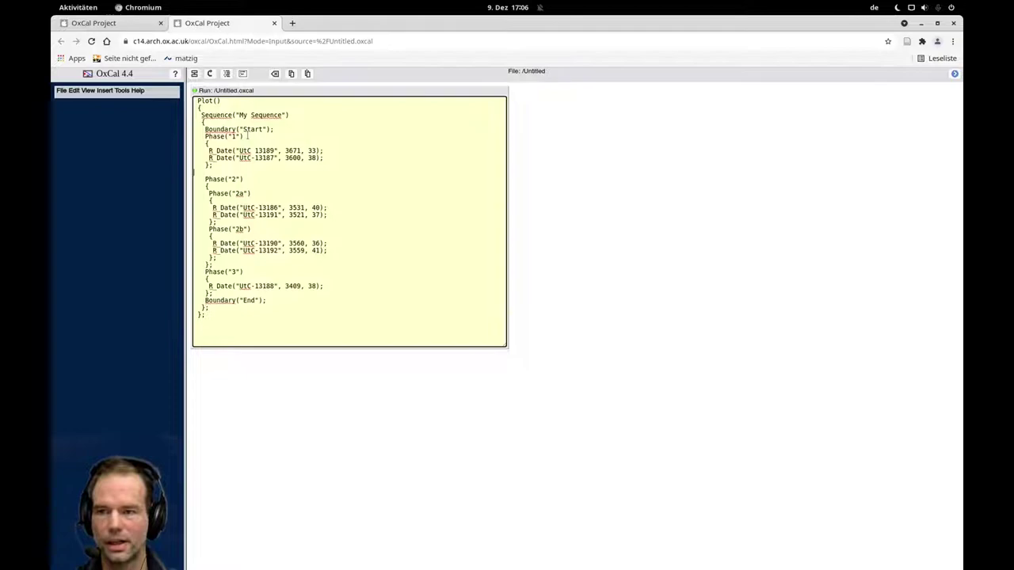
{"action": "key", "text": "ctrl+v"}
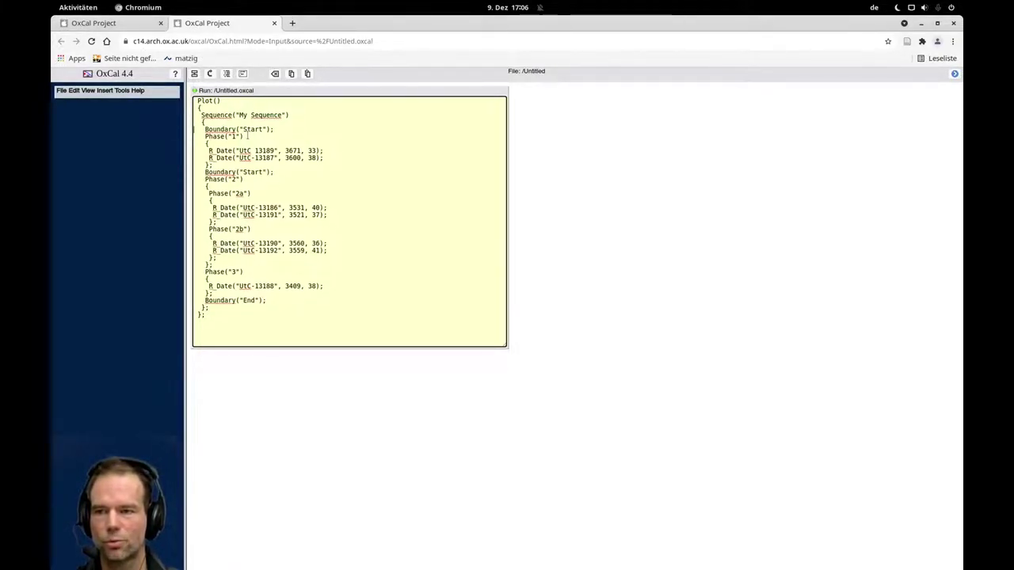
{"action": "double_click", "coordinate": [252, 172]}
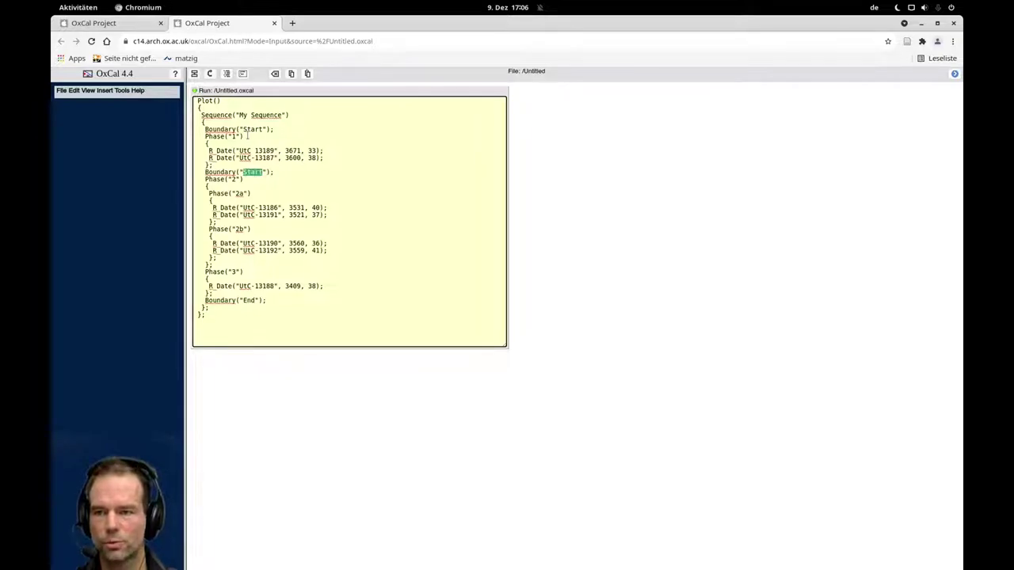
{"action": "type", "text": "1->2"}
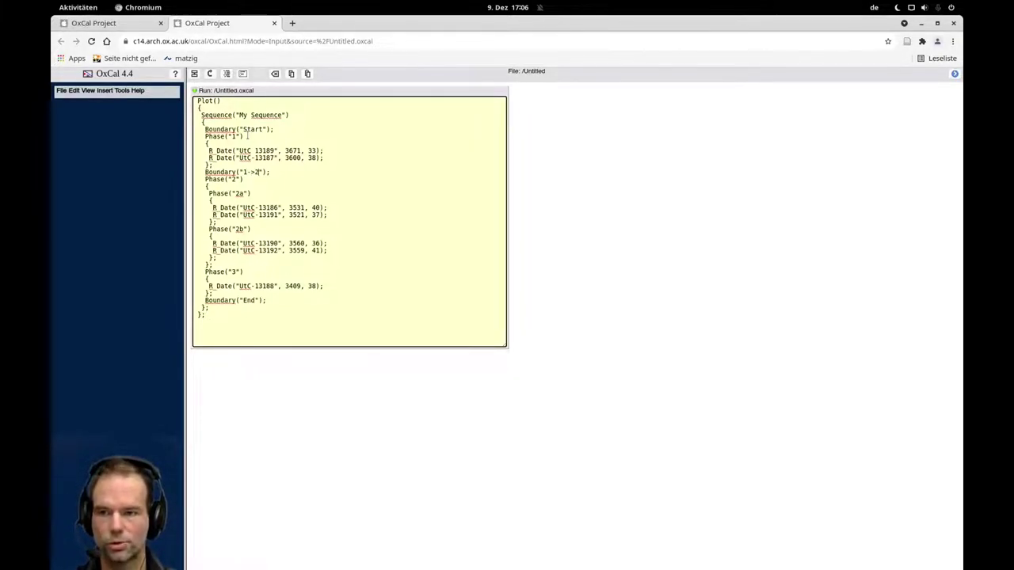
Step: Paste the boundary again before Phase 3 and rename it "2->3"
{"action": "key", "text": "shift+End"}
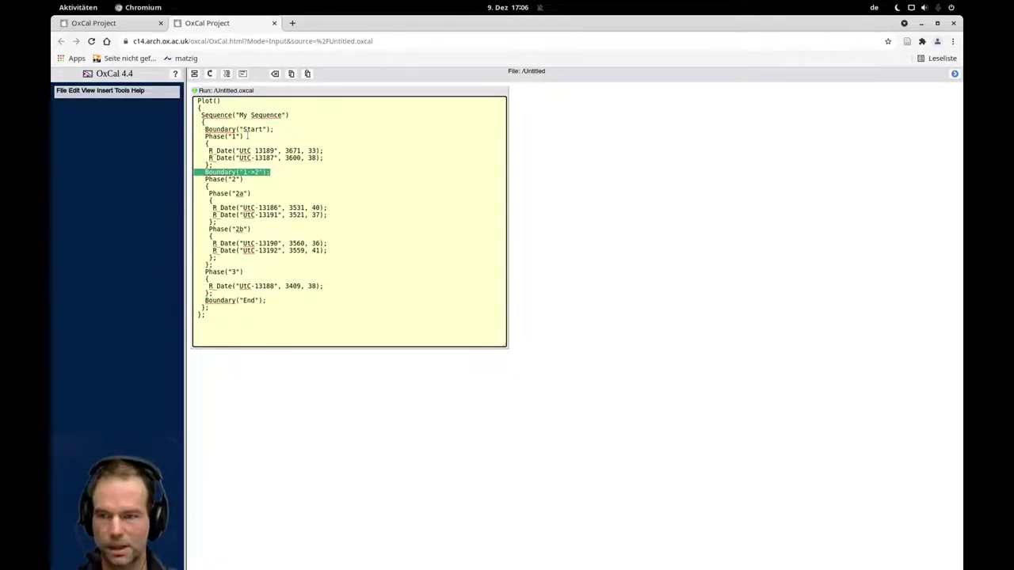
{"action": "key", "text": "Left"}
{"action": "key", "text": "Down"}
{"action": "key", "text": "Down"}
{"action": "key", "text": "Down"}
{"action": "key", "text": "Down"}
{"action": "key", "text": "Down"}
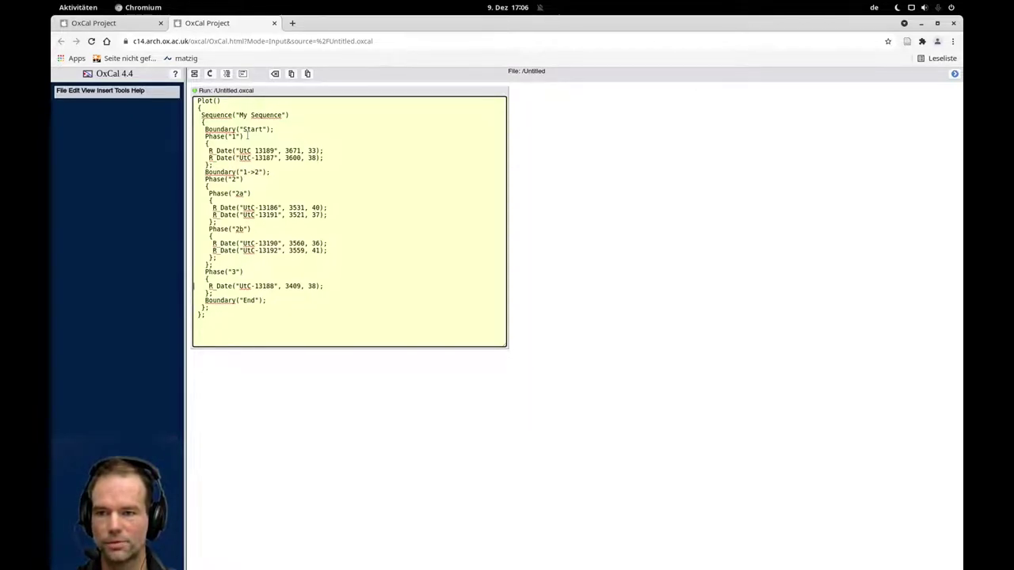
{"action": "key", "text": "ctrl+v"}
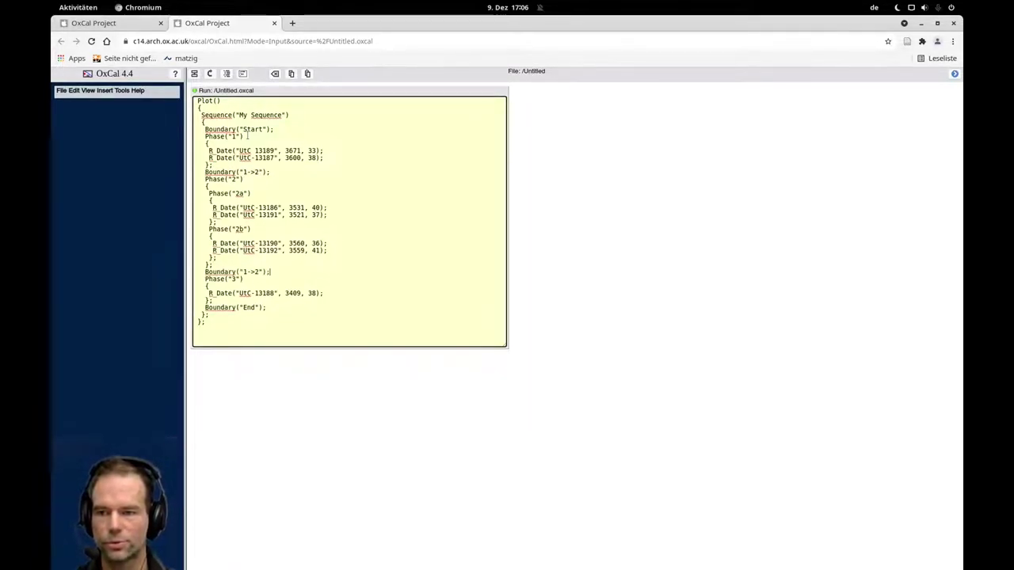
{"action": "key", "text": "Left"}
{"action": "key", "text": "BackSpace"}
{"action": "type", "text": "2"}
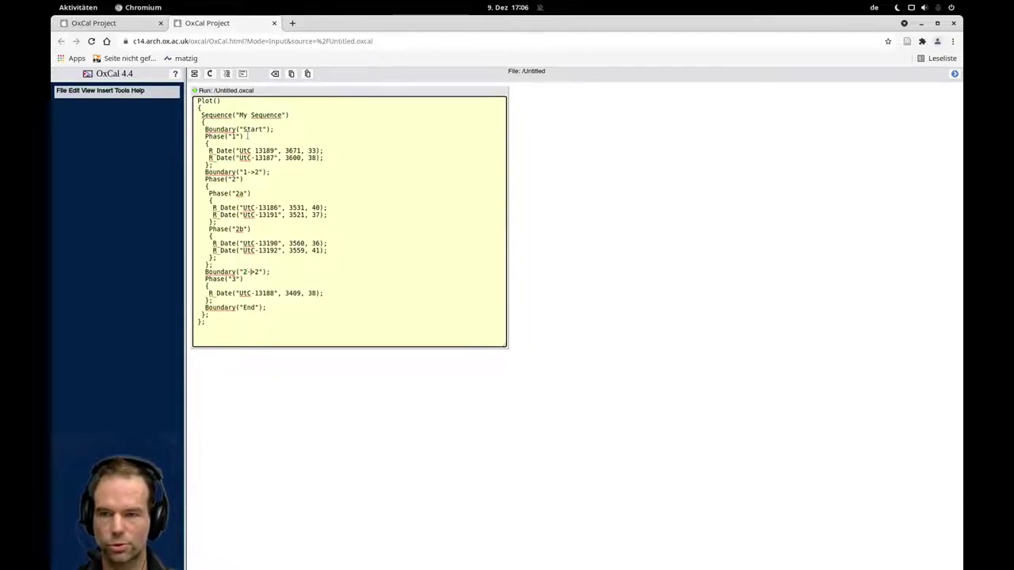
{"action": "key", "text": "Delete"}
{"action": "type", "text": "3"}
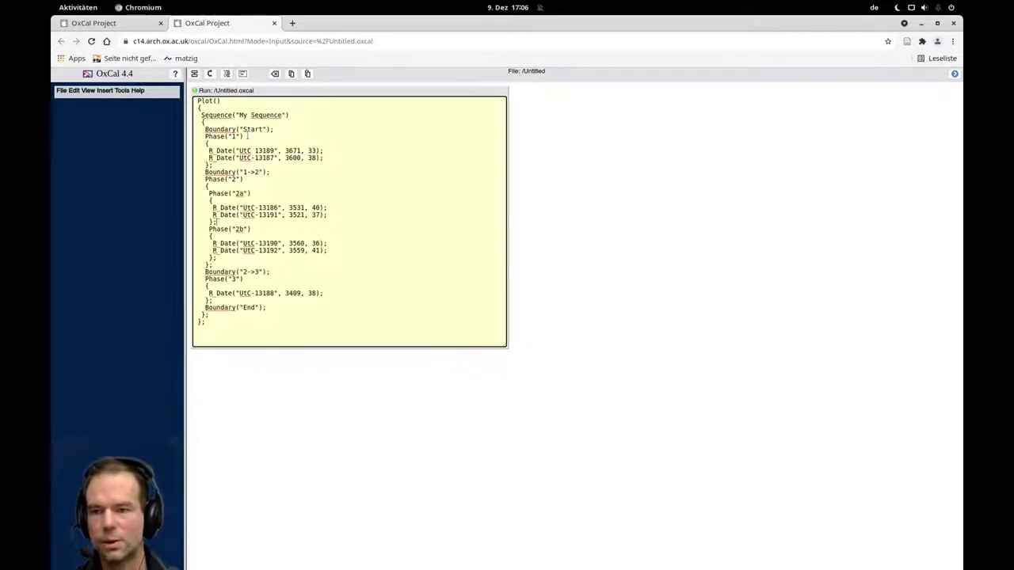
{"action": "left_click", "coordinate": [250, 229]}
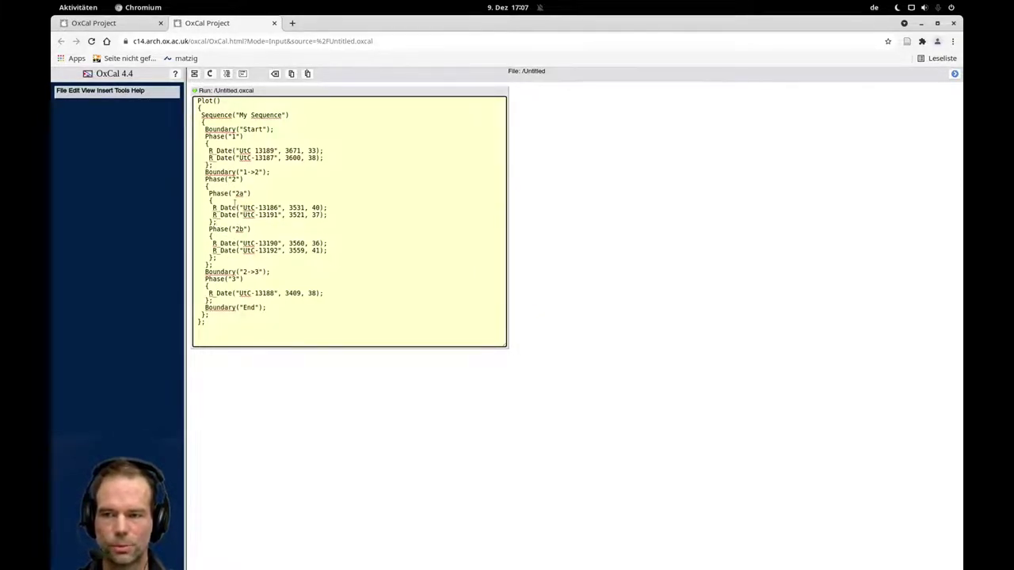
{"action": "left_click", "coordinate": [232, 223]}
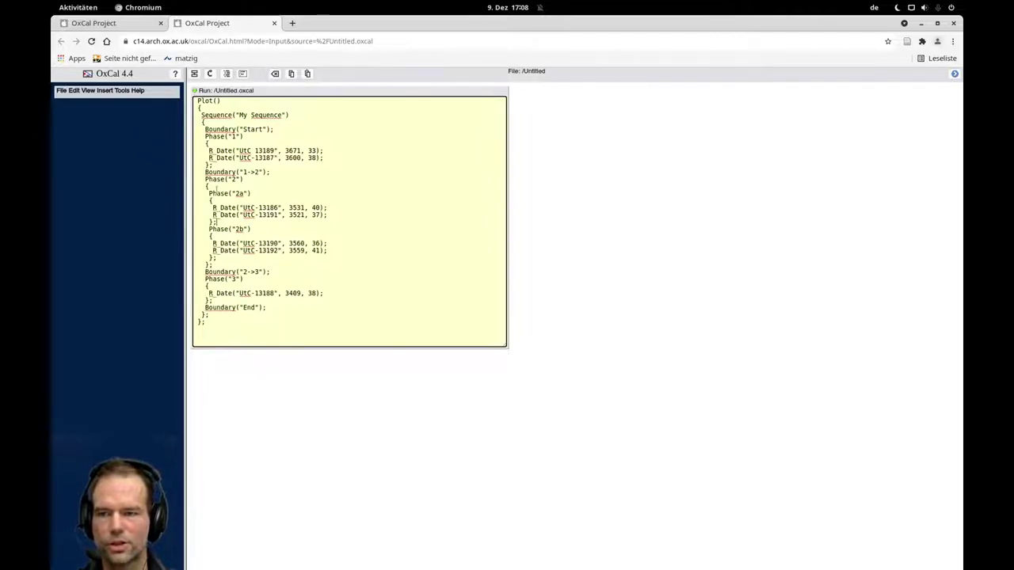
{"action": "left_click", "coordinate": [206, 172]}
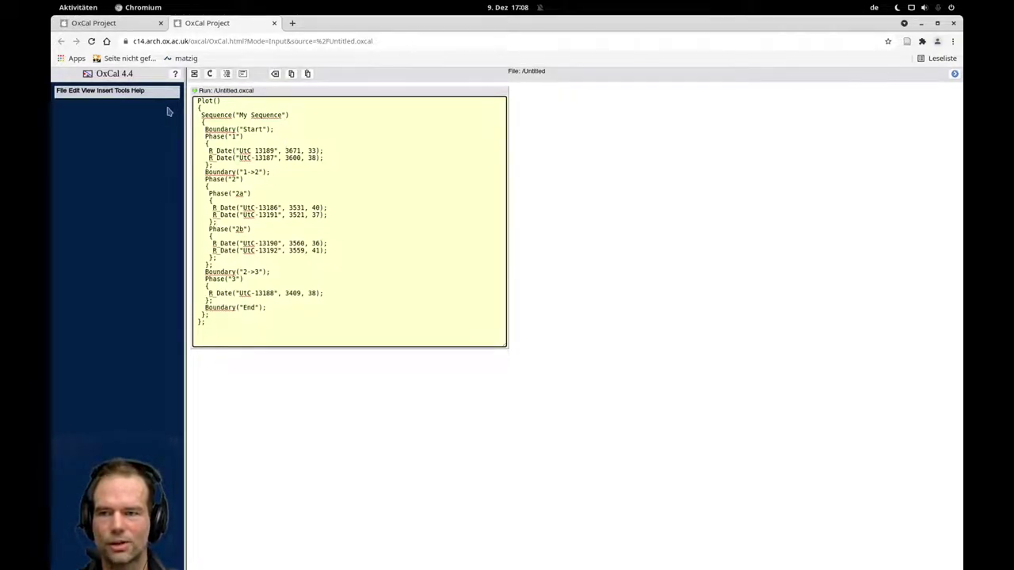
Step: Run the model with File > Run and switch the results view to Multiple plot
{"action": "left_click", "coordinate": [61, 91]}
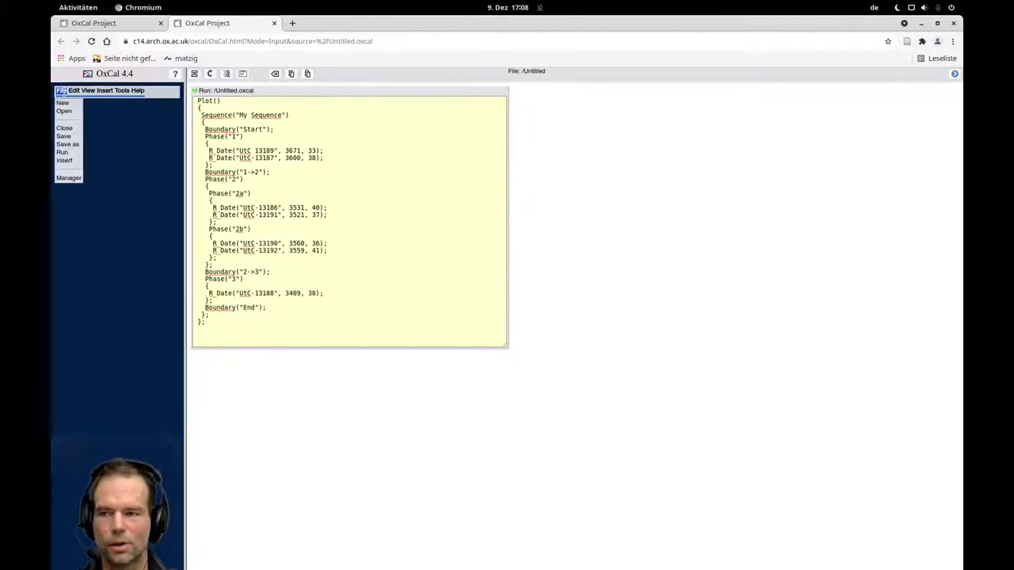
{"action": "left_click", "coordinate": [63, 152]}
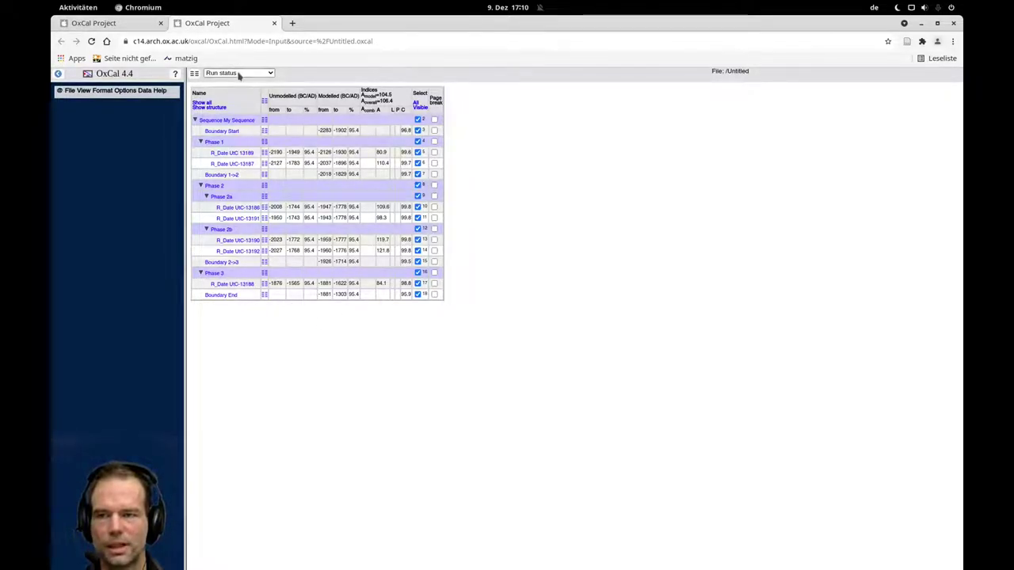
{"action": "left_click", "coordinate": [234, 72]}
{"action": "left_click", "coordinate": [235, 105]}
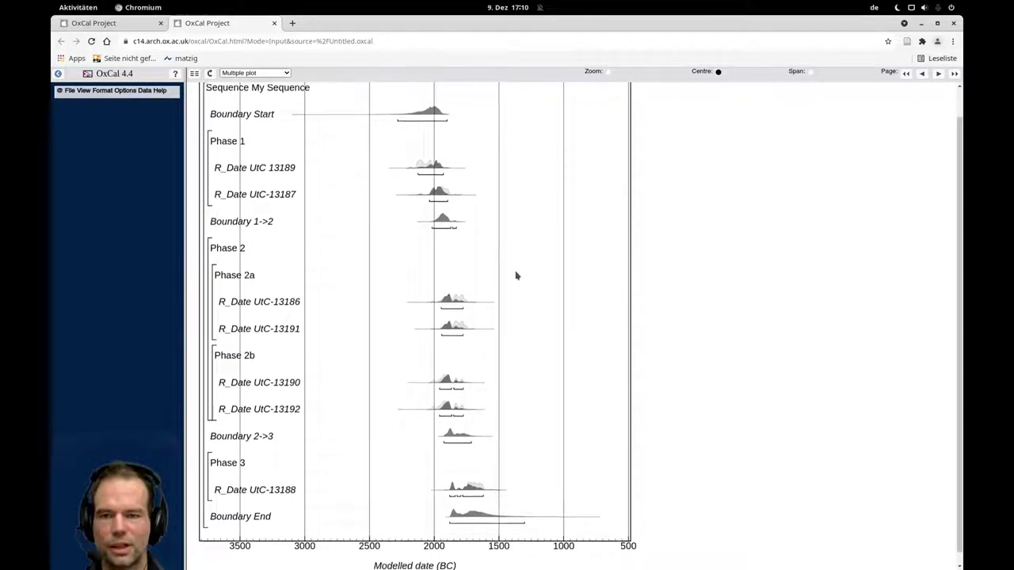
Step: Scroll through the multiple plot, from Boundary Start through Phases 1–3 to Boundary End
{"action": "scroll", "coordinate": [515, 275], "scroll_direction": "down", "scroll_amount": 1}
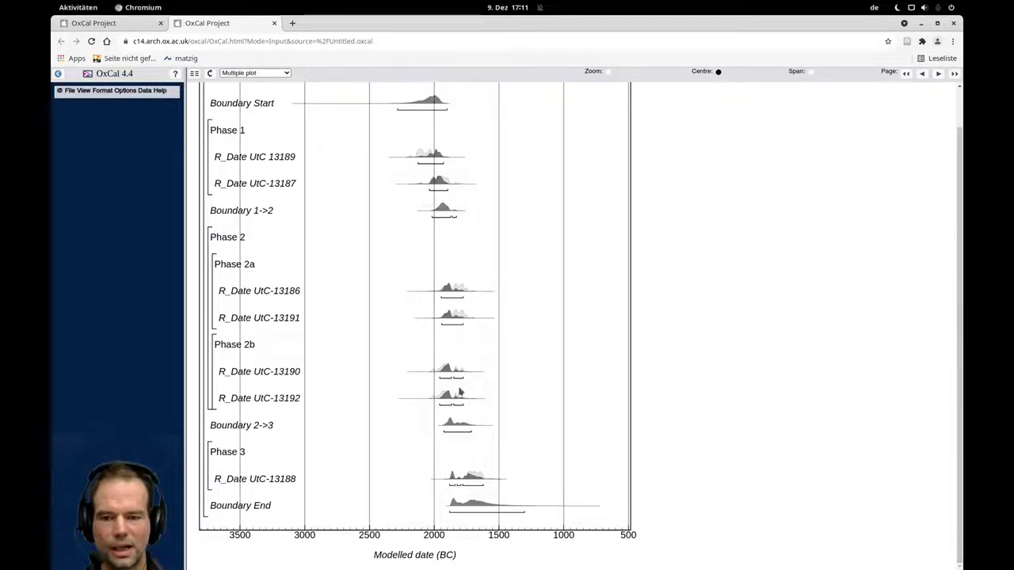
{"action": "scroll", "coordinate": [471, 410], "scroll_direction": "up", "scroll_amount": 1}
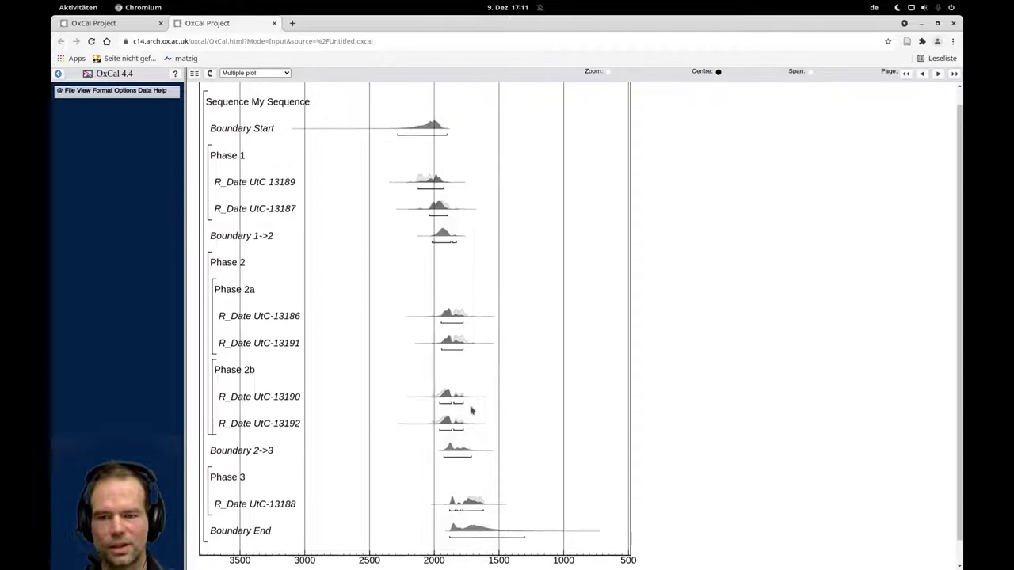
{"action": "scroll", "coordinate": [470, 410], "scroll_direction": "up", "scroll_amount": 1}
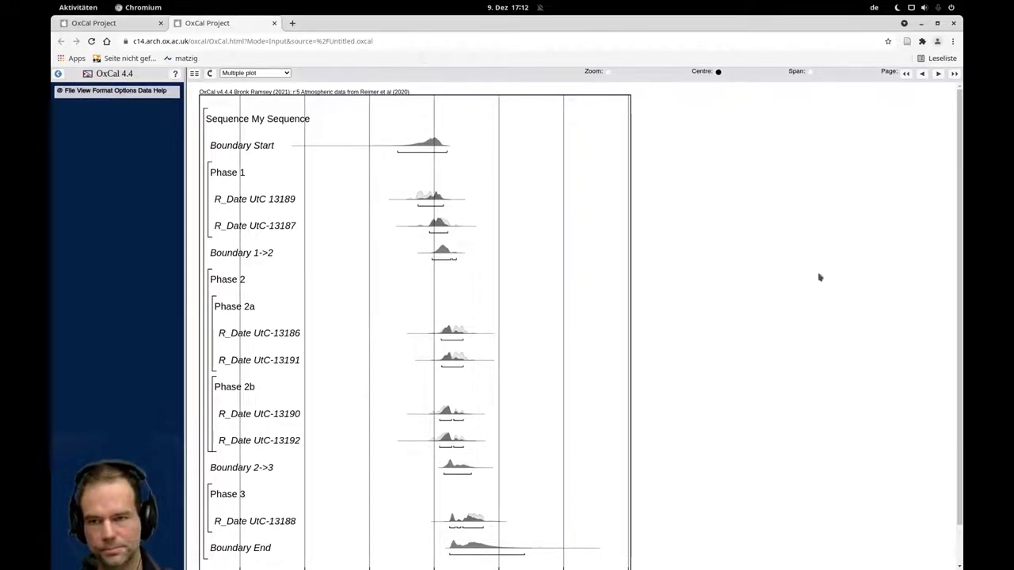
Step: Switch the results view to Table, listing unmodelled and modelled 95.4% ranges
{"action": "left_click", "coordinate": [247, 74]}
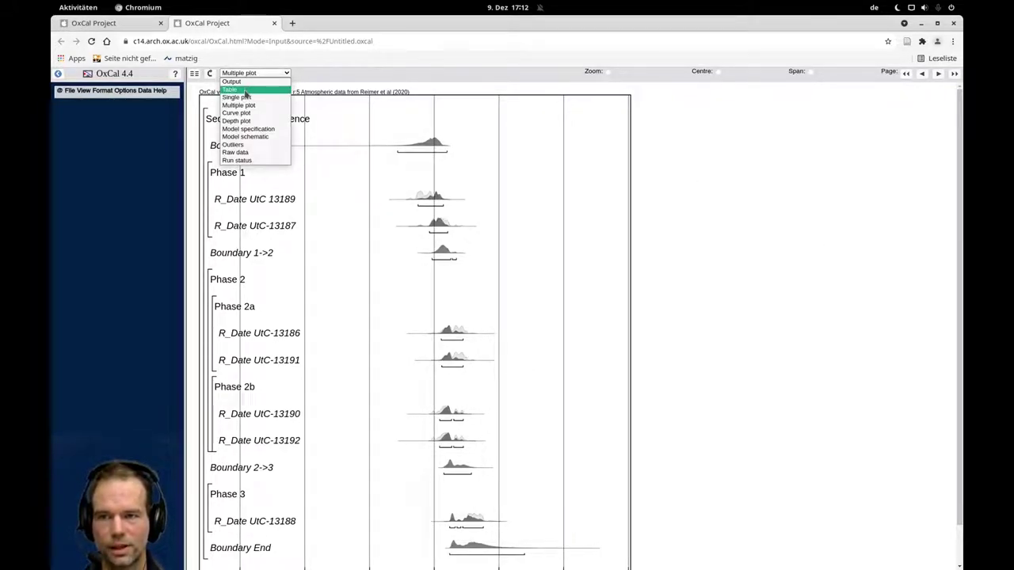
{"action": "left_click", "coordinate": [245, 91]}
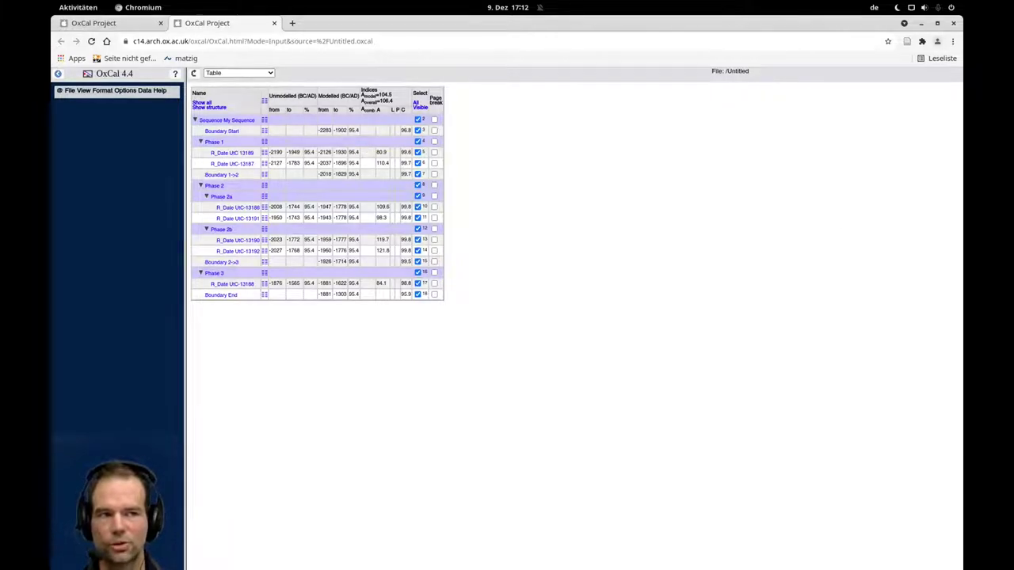
{"action": "key", "text": "space"}
{"action": "key", "text": "space"}
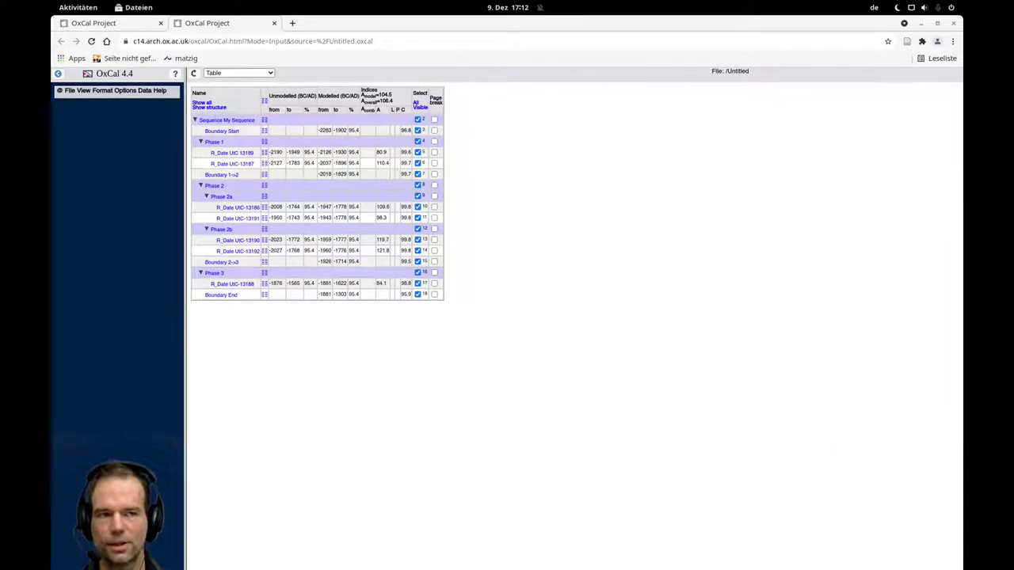